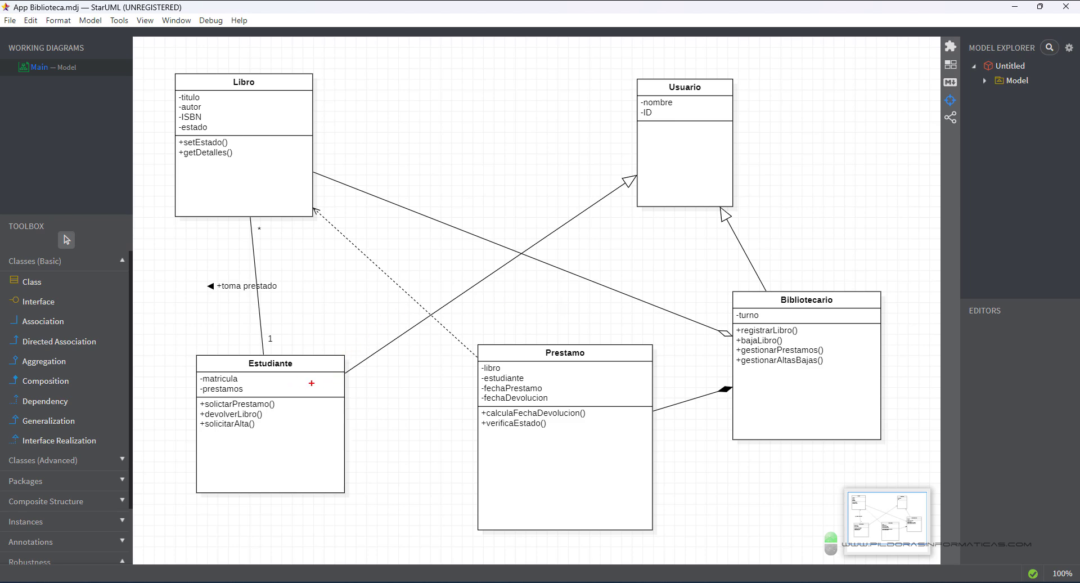
- Mark the Estudiante, Libro, Bibliotecario and Prestamo members on the class diagram, then clear the marks
{"action": "mouse_move", "coordinate": [300, 385]}
{"action": "left_mouse_down"}
{"action": "mouse_move", "coordinate": [308, 394]}
{"action": "mouse_move", "coordinate": [298, 398]}
{"action": "left_mouse_up"}
{"action": "mouse_move", "coordinate": [249, 116]}
{"action": "left_mouse_down"}
{"action": "mouse_move", "coordinate": [268, 131]}
{"action": "mouse_move", "coordinate": [248, 131]}
{"action": "left_mouse_up"}
{"action": "mouse_move", "coordinate": [842, 332]}
{"action": "left_mouse_down"}
{"action": "mouse_move", "coordinate": [852, 349]}
{"action": "mouse_move", "coordinate": [862, 342]}
{"action": "left_mouse_up"}
{"action": "mouse_move", "coordinate": [613, 428]}
{"action": "left_mouse_down"}
{"action": "mouse_move", "coordinate": [618, 440]}
{"action": "mouse_move", "coordinate": [636, 435]}
{"action": "left_mouse_up"}
{"action": "key", "text": "Escape"}
- Start a new blank project, dismiss the unregistered notice and move its window aside
{"action": "left_click", "coordinate": [10, 20]}
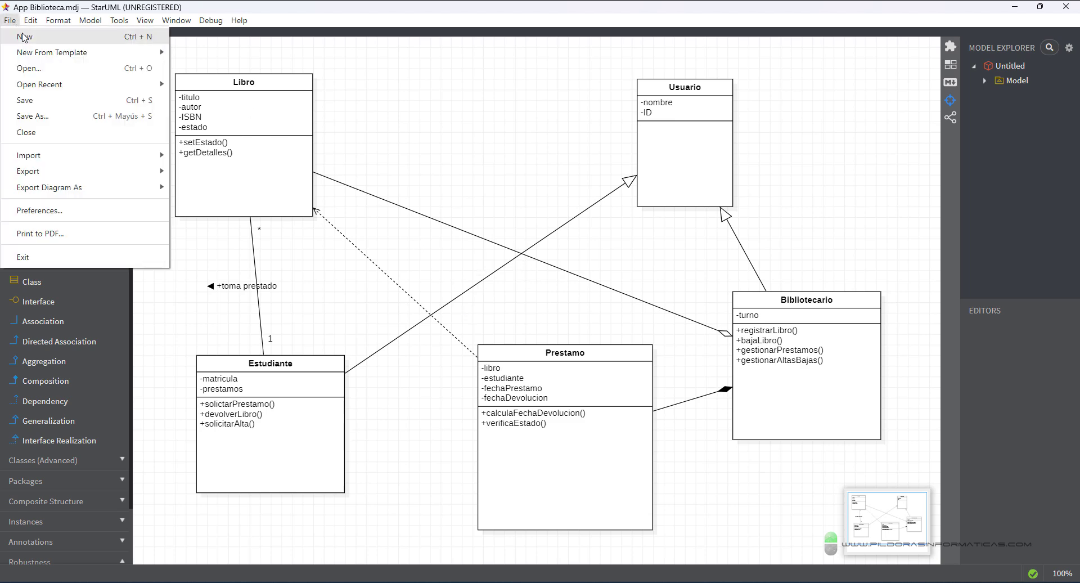
{"action": "left_click", "coordinate": [23, 37]}
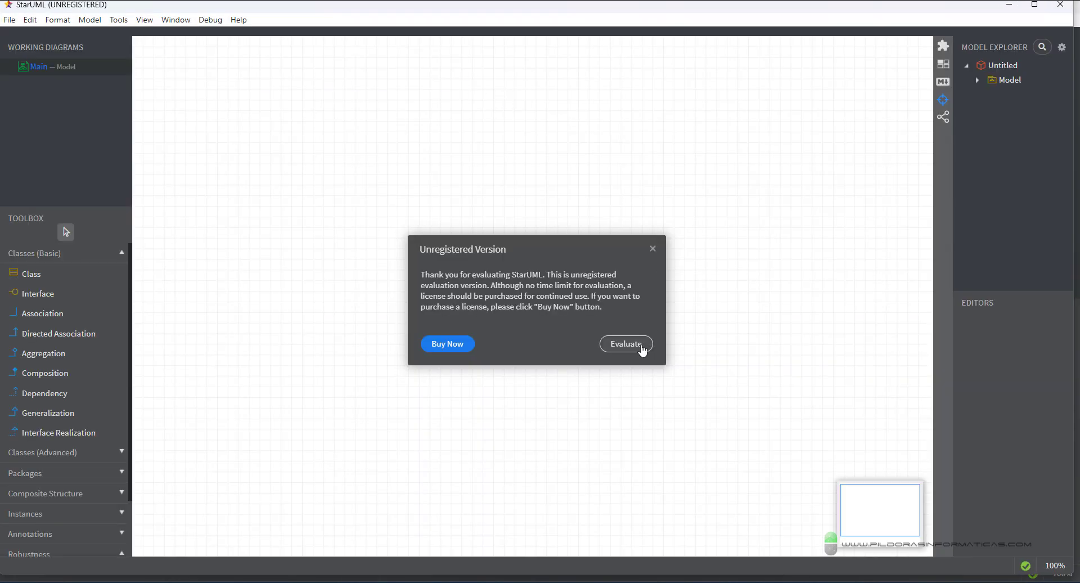
{"action": "left_click", "coordinate": [640, 347]}
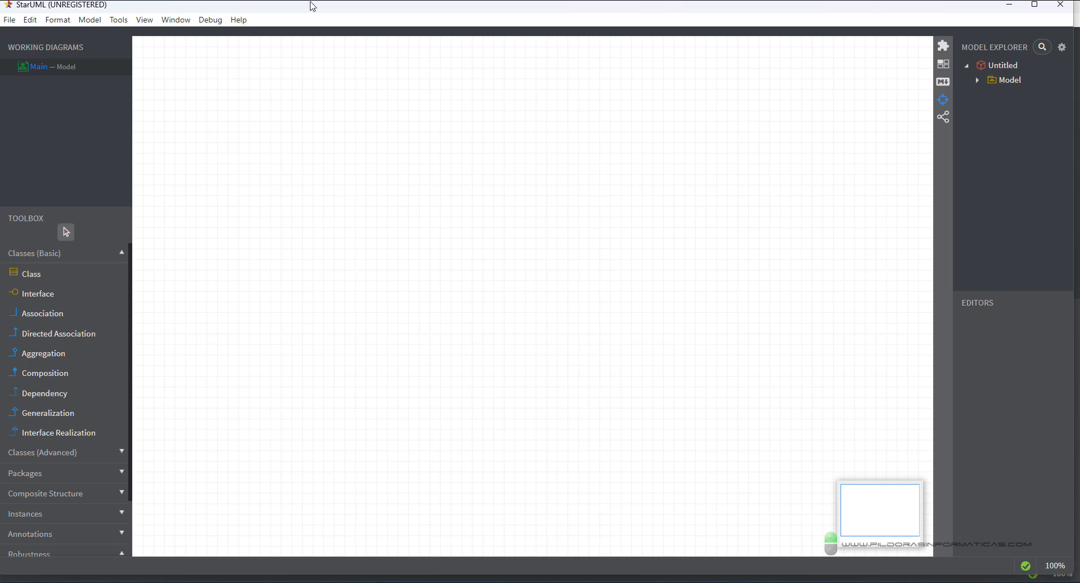
{"action": "left_click_drag", "start_coordinate": [311, 10], "coordinate": [620, 47]}
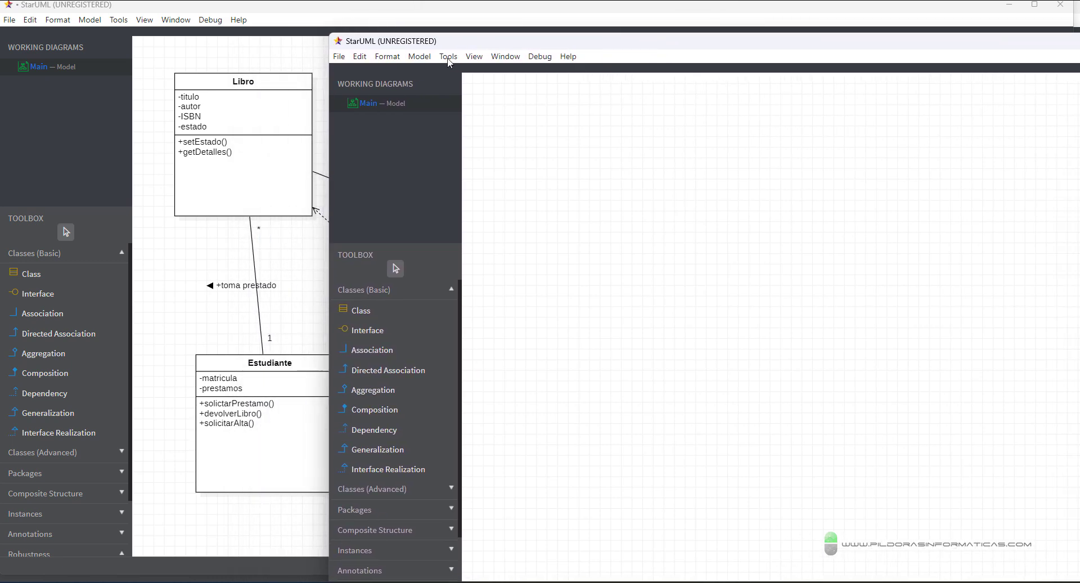
- Add ObjectDiagram1 to the new project via Model > Add Diagram > Object Diagram
{"action": "left_click", "coordinate": [428, 59]}
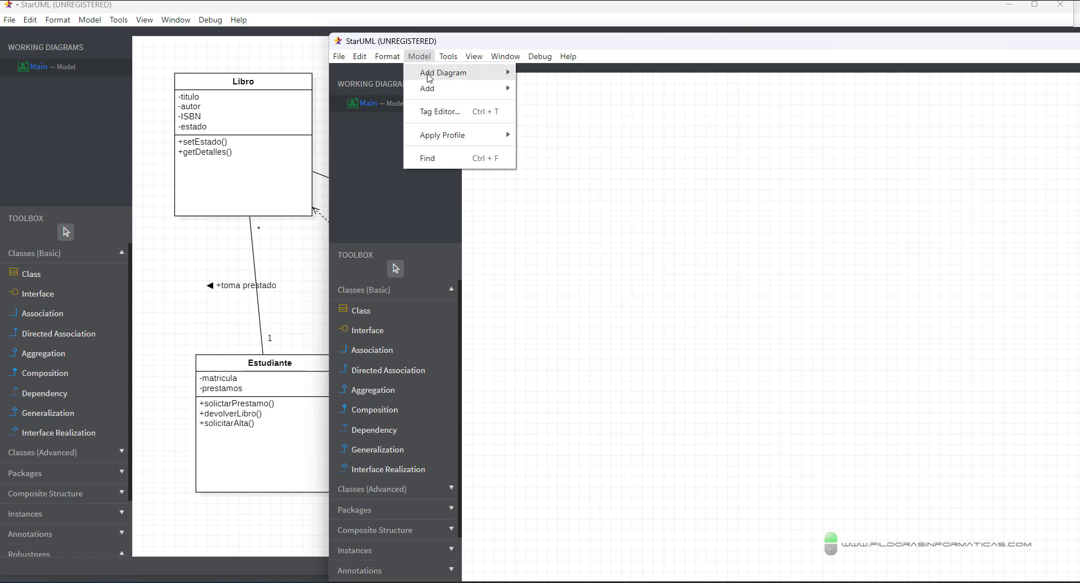
{"action": "mouse_move", "coordinate": [429, 77]}
{"action": "left_click", "coordinate": [572, 104]}
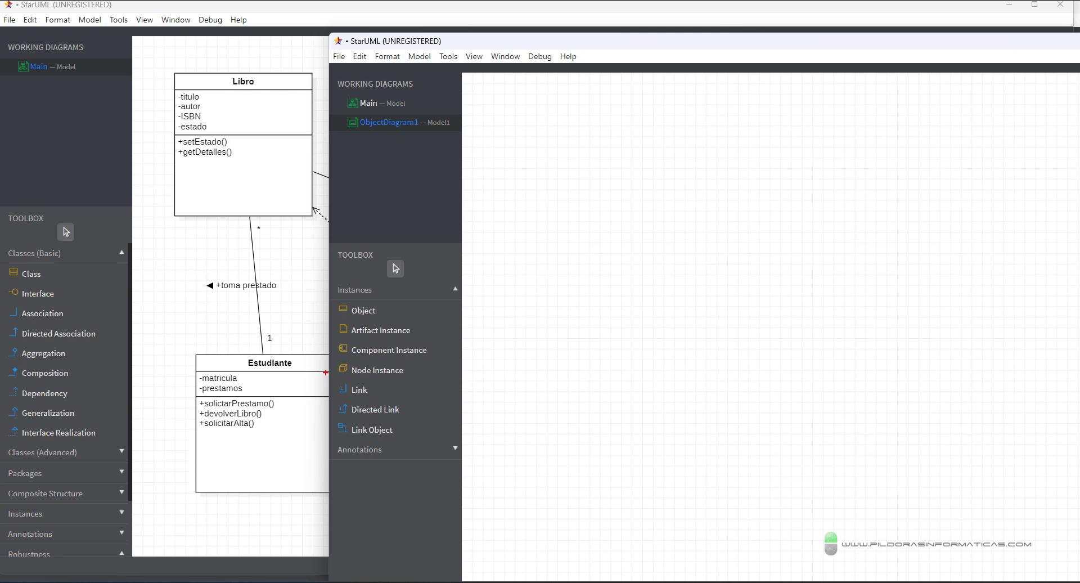
{"action": "left_click_drag", "start_coordinate": [304, 370], "coordinate": [325, 333]}
- Draw an object box on ObjectDiagram1 and name it Estudiante 1, fixing the typos
{"action": "key", "text": "Escape"}
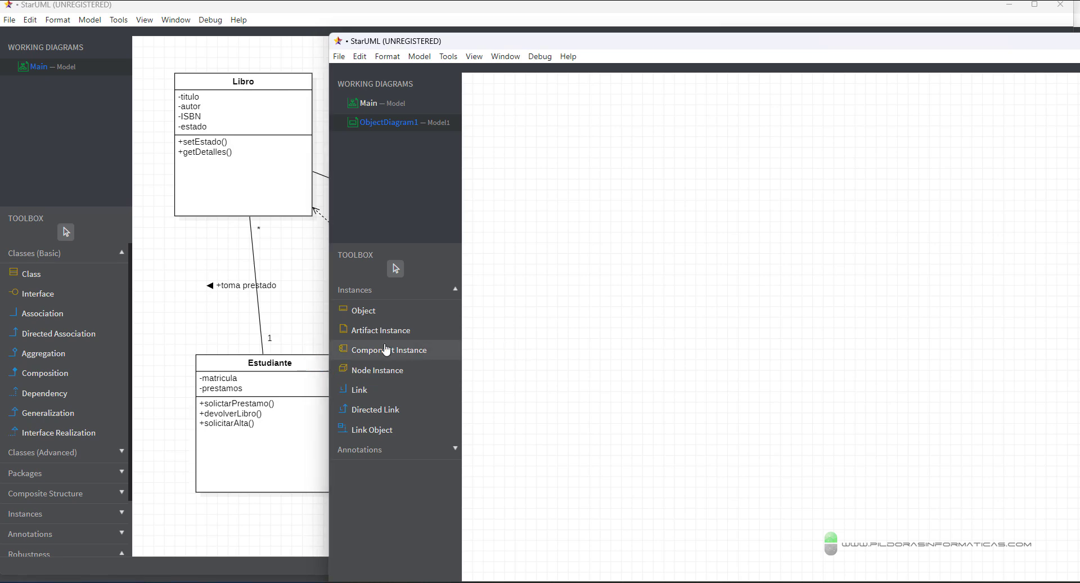
{"action": "left_click", "coordinate": [363, 311]}
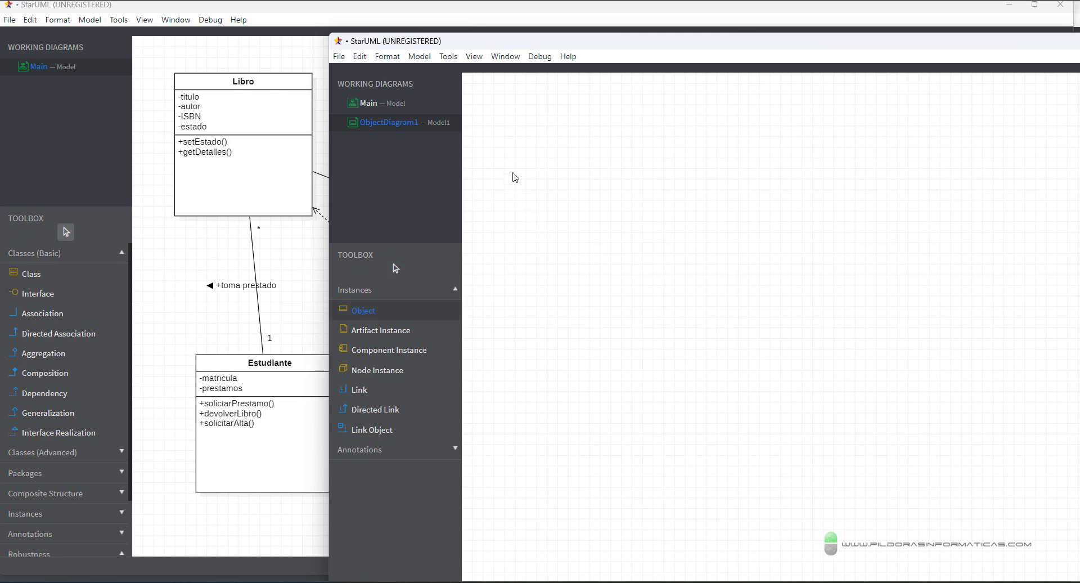
{"action": "left_click_drag", "start_coordinate": [504, 157], "coordinate": [717, 342]}
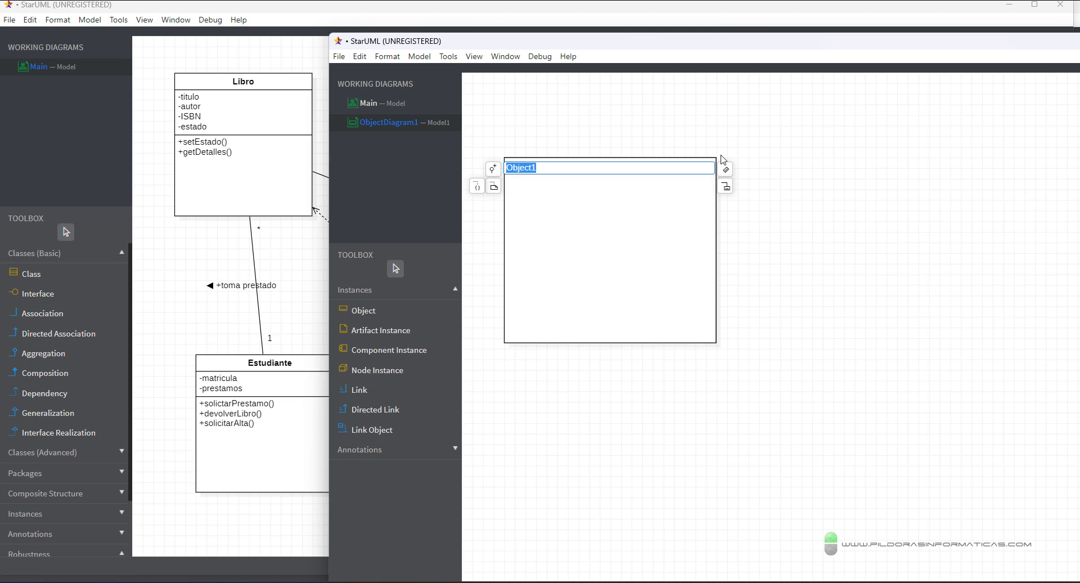
{"action": "type", "text": "Estuadnian"}
{"action": "key", "text": "BackSpace"}
{"action": "key", "text": "BackSpace"}
{"action": "key", "text": "BackSpace"}
{"action": "type", "text": "iante"}
{"action": "key", "text": "BackSpace"}
{"action": "key", "text": "BackSpace"}
{"action": "key", "text": "BackSpace"}
{"action": "key", "text": "BackSpace"}
{"action": "key", "text": "BackSpace"}
{"action": "key", "text": "BackSpace"}
{"action": "key", "text": "BackSpace"}
{"action": "type", "text": "diante 1"}
{"action": "key", "text": "Return"}
{"action": "double_click", "coordinate": [640, 165]}
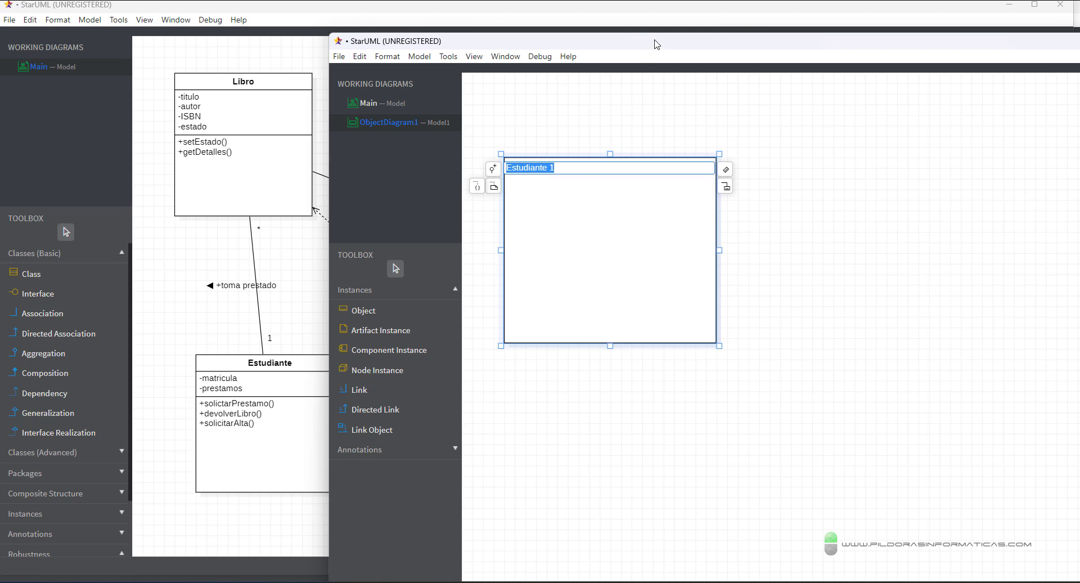
{"action": "left_click_drag", "start_coordinate": [656, 43], "coordinate": [674, 339]}
- Dismiss the unregistered-version notice and point arrows at the Estudiante and Usuario classes
{"action": "left_click", "coordinate": [652, 252]}
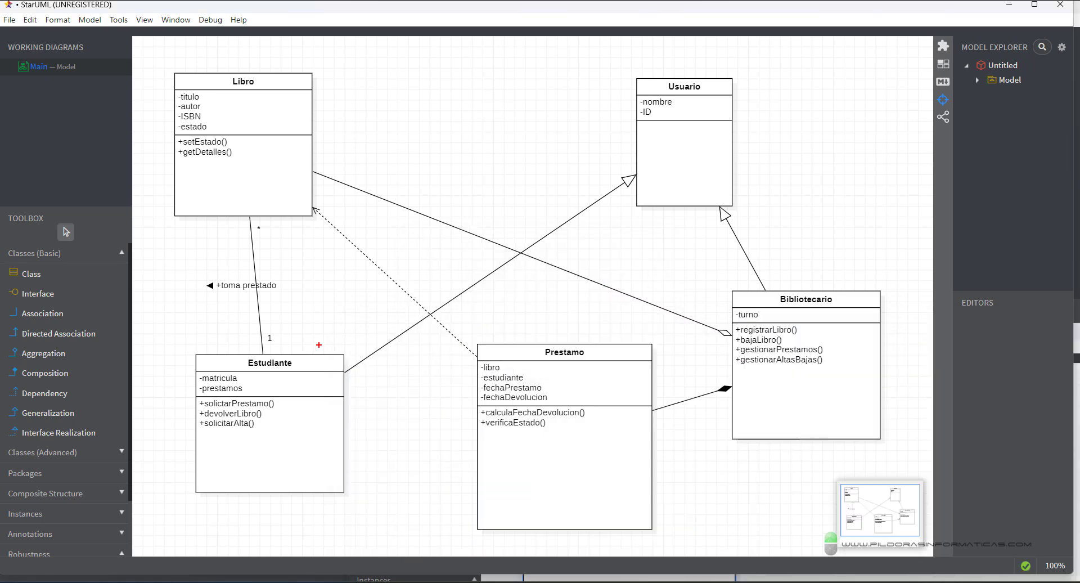
{"action": "left_click_drag", "start_coordinate": [318, 350], "coordinate": [329, 294]}
{"action": "left_click_drag", "start_coordinate": [570, 176], "coordinate": [627, 156]}
{"action": "key", "text": "Escape"}
- Box Usuario's nombre and ID and Estudiante's matricula and prestamos attributes with annotations
{"action": "key", "text": "ctrl+2"}
{"action": "left_click_drag", "start_coordinate": [669, 166], "coordinate": [681, 180]}
{"action": "left_click_drag", "start_coordinate": [289, 427], "coordinate": [300, 449]}
{"action": "mouse_move", "coordinate": [298, 412]}
{"action": "left_mouse_down"}
{"action": "mouse_move", "coordinate": [278, 450]}
{"action": "mouse_move", "coordinate": [297, 426]}
{"action": "left_mouse_up"}
{"action": "left_click_drag", "start_coordinate": [243, 369], "coordinate": [259, 366]}
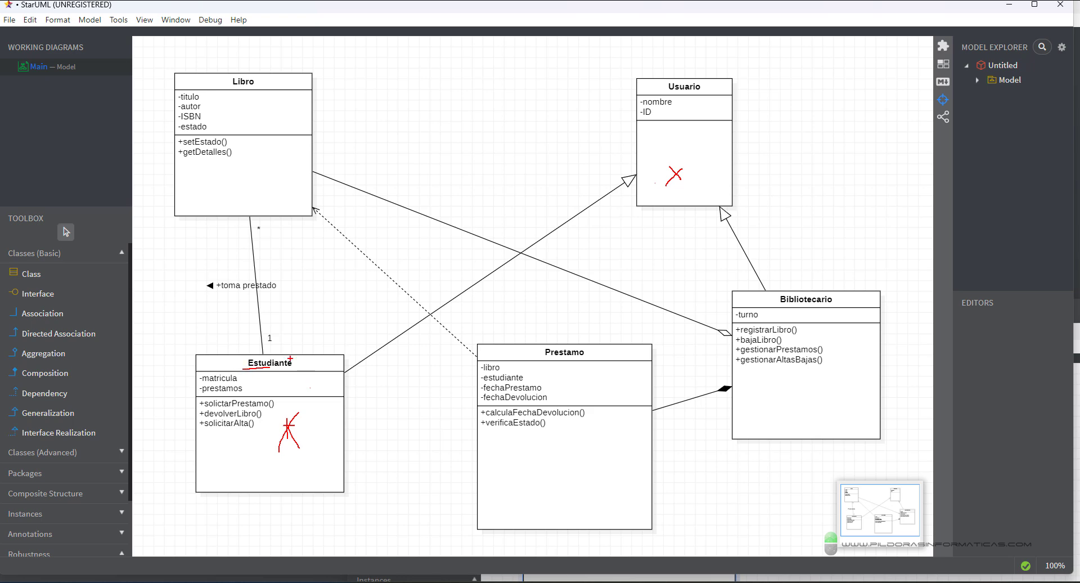
{"action": "left_click_drag", "start_coordinate": [628, 93], "coordinate": [683, 126]}
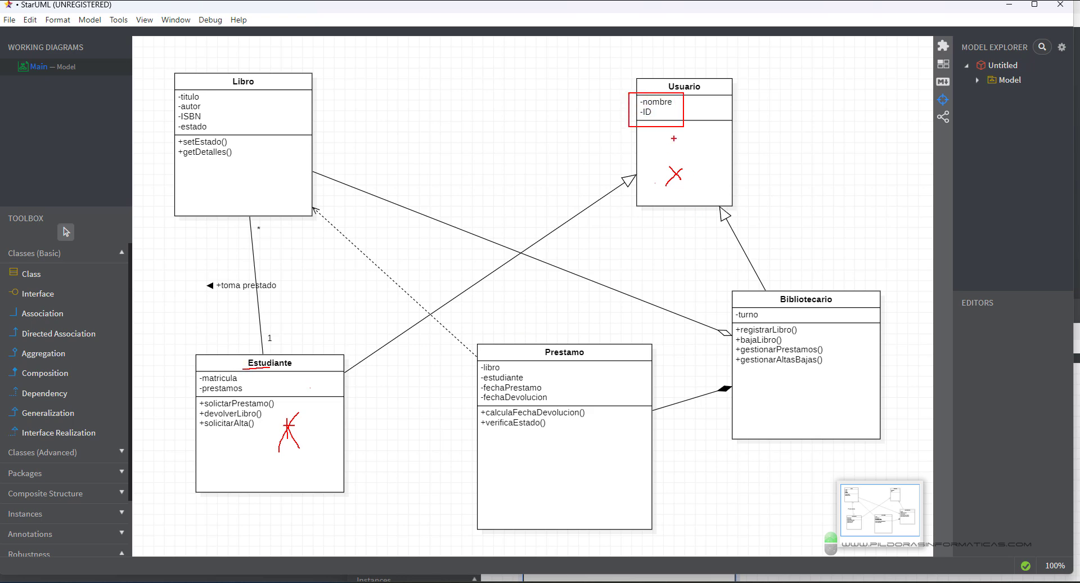
{"action": "left_click_drag", "start_coordinate": [195, 371], "coordinate": [249, 397]}
{"action": "key", "text": "Escape"}
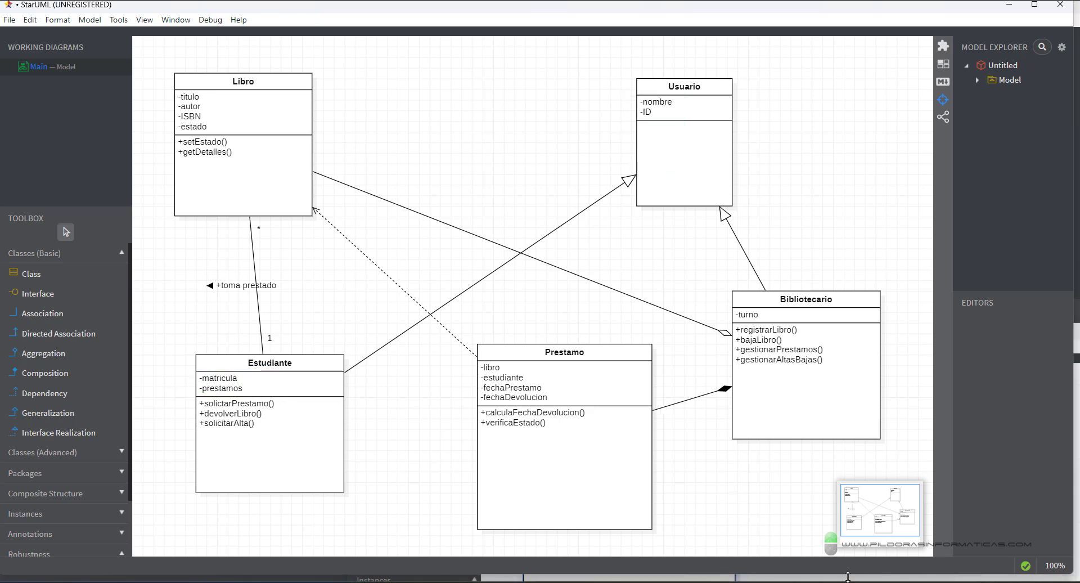
- Bring the ObjectDiagram1 window to the front and move it up into view
{"action": "mouse_move", "coordinate": [842, 582]}
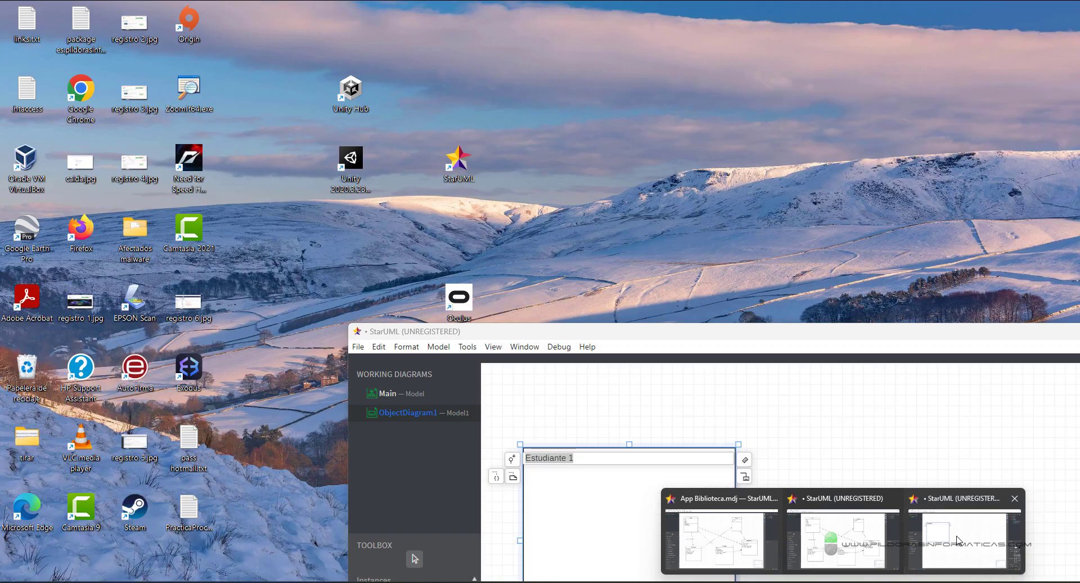
{"action": "left_click", "coordinate": [960, 541]}
{"action": "left_click", "coordinate": [642, 279]}
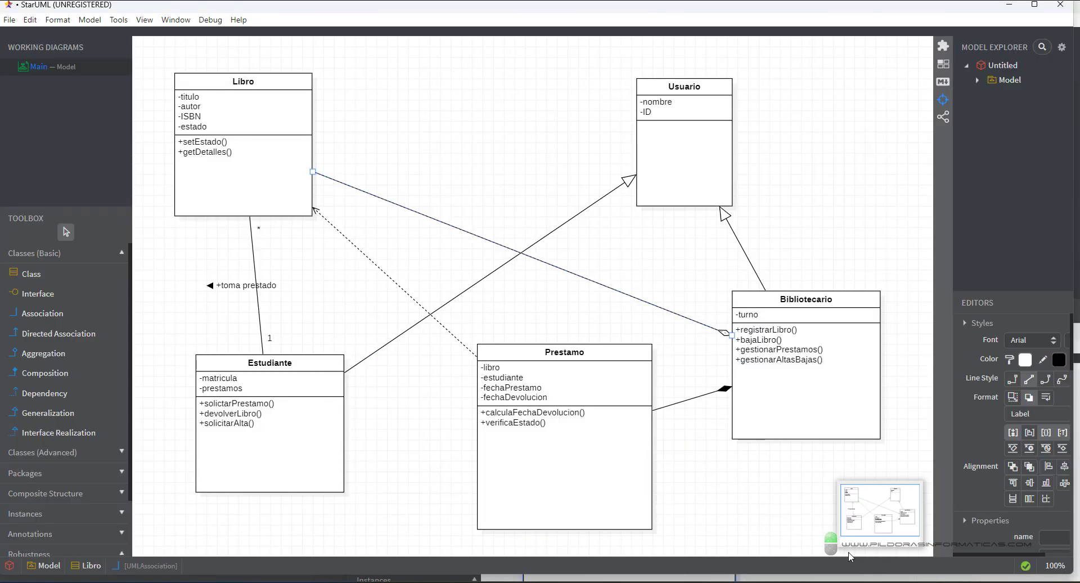
{"action": "mouse_move", "coordinate": [842, 582]}
{"action": "left_click", "coordinate": [977, 523]}
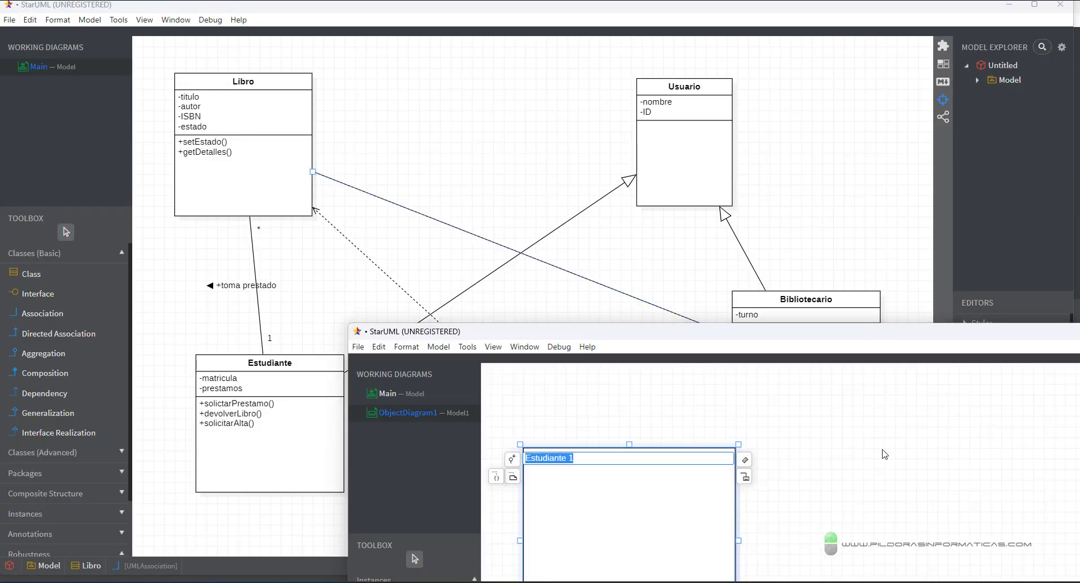
{"action": "left_click_drag", "start_coordinate": [793, 327], "coordinate": [773, 138]}
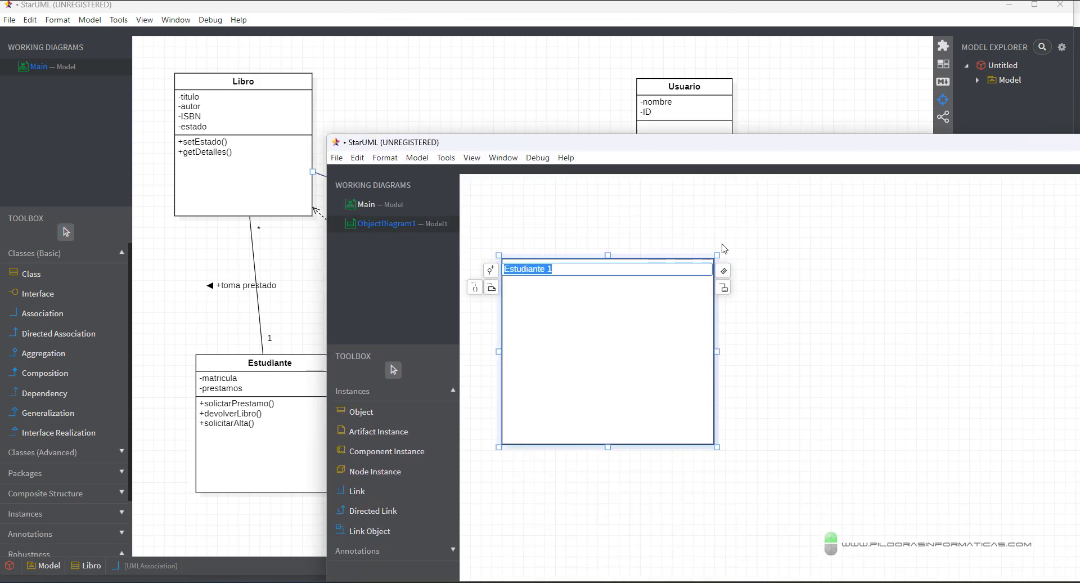
- Add Estudiante 1 slots for the student's full name and an identifying number
{"action": "left_click", "coordinate": [724, 272]}
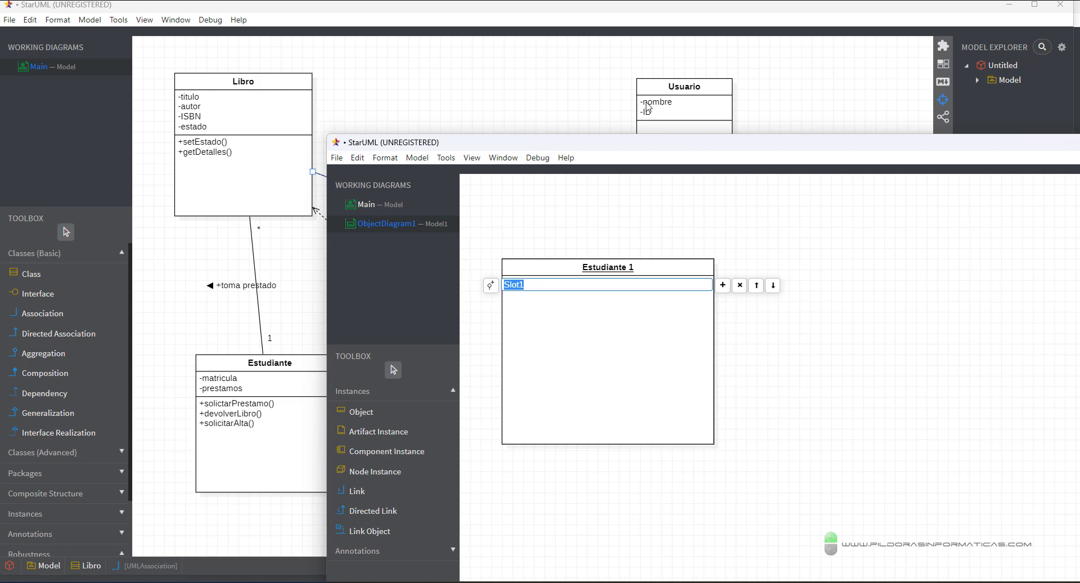
{"action": "left_click", "coordinate": [728, 287]}
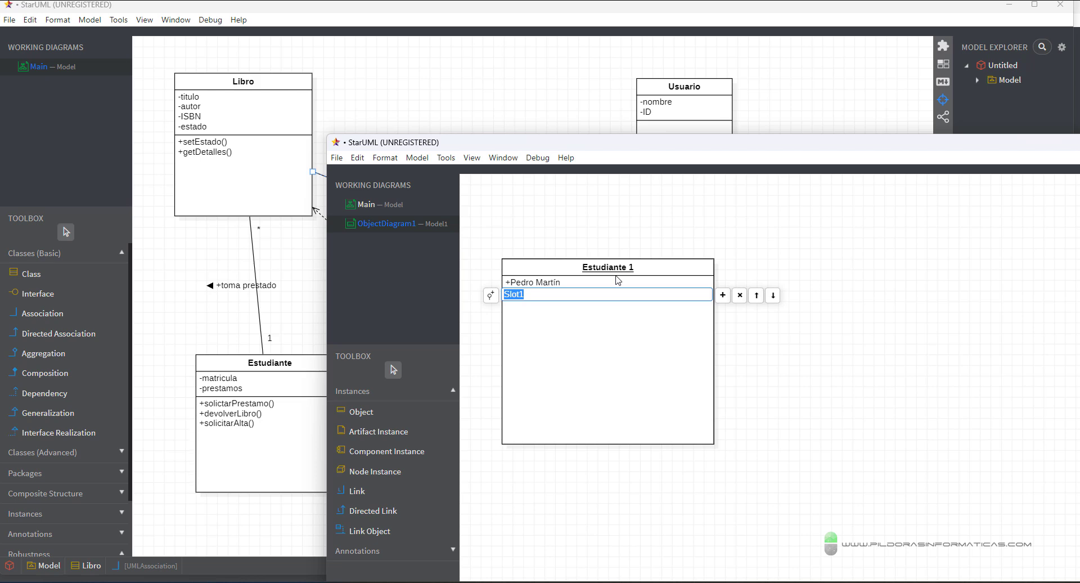
{"action": "type", "text": "65765786"}
{"action": "left_click", "coordinate": [723, 294]}
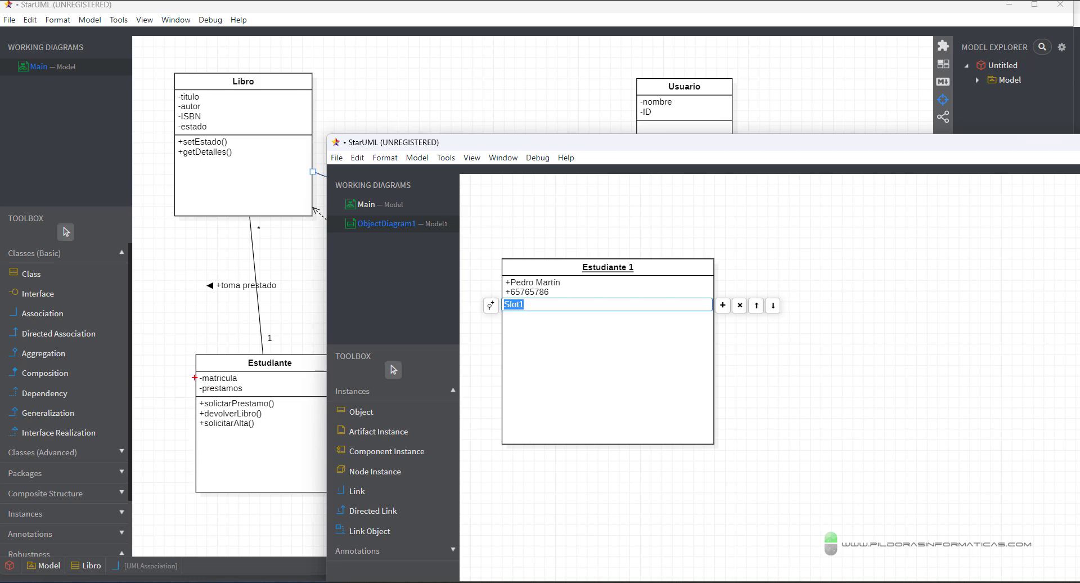
- Annotate how Usuario and Estudiante attributes map to the Estudiante 1 slots
{"action": "left_click_drag", "start_coordinate": [193, 375], "coordinate": [191, 396]}
{"action": "left_click_drag", "start_coordinate": [504, 274], "coordinate": [566, 295]}
{"action": "left_click_drag", "start_coordinate": [651, 128], "coordinate": [550, 257]}
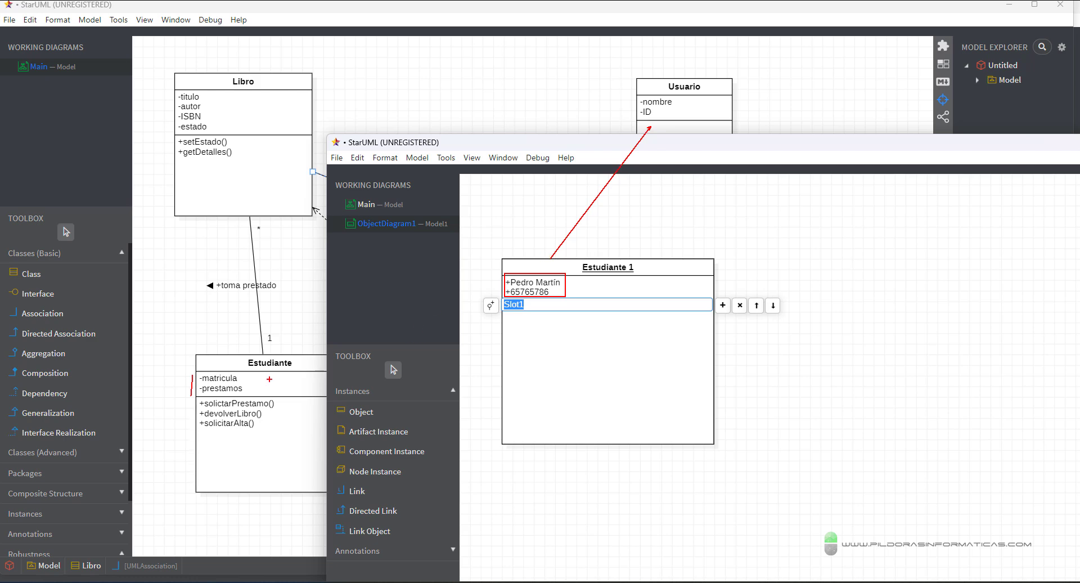
{"action": "left_click_drag", "start_coordinate": [247, 383], "coordinate": [471, 314]}
{"action": "key", "text": "Escape"}
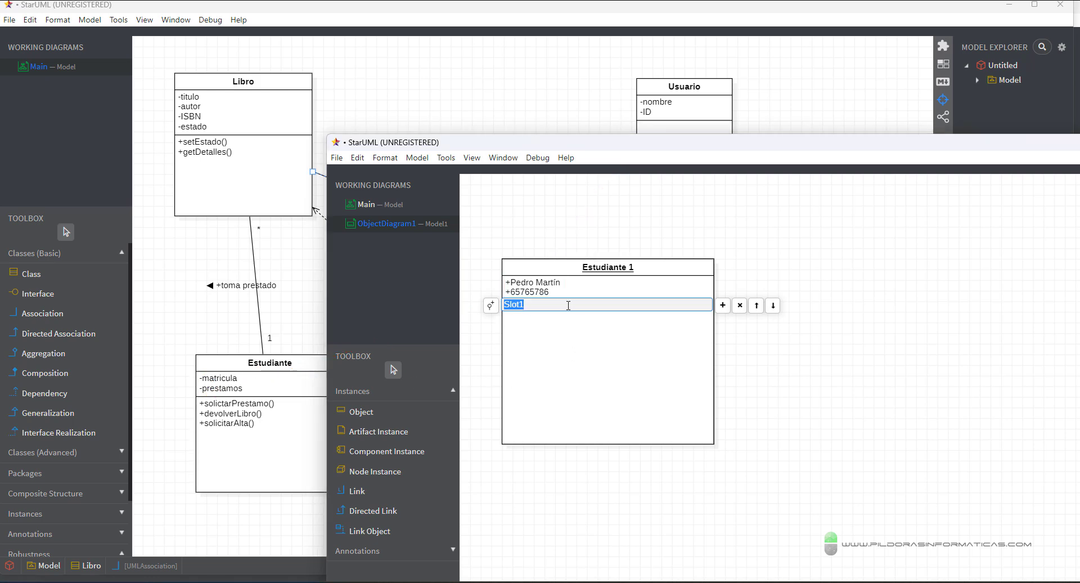
- Add two more slots to Estudiante 1: a long identifying number and 1
{"action": "left_click", "coordinate": [723, 305]}
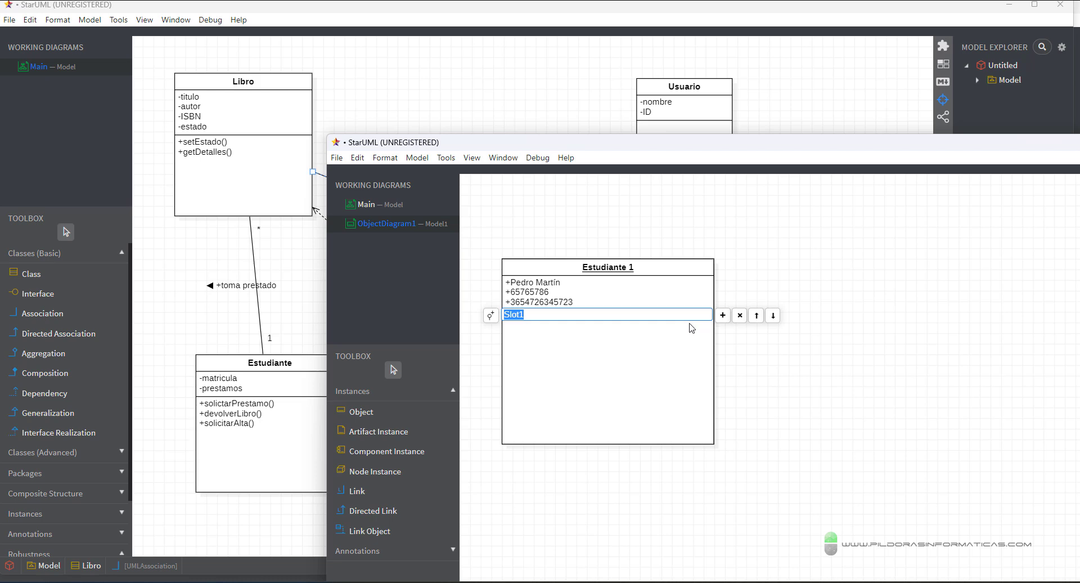
{"action": "type", "text": "1"}
{"action": "left_click", "coordinate": [763, 361]}
- Shrink the Estudiante 1 box and mark the empty area below for the next object
{"action": "left_click", "coordinate": [714, 444]}
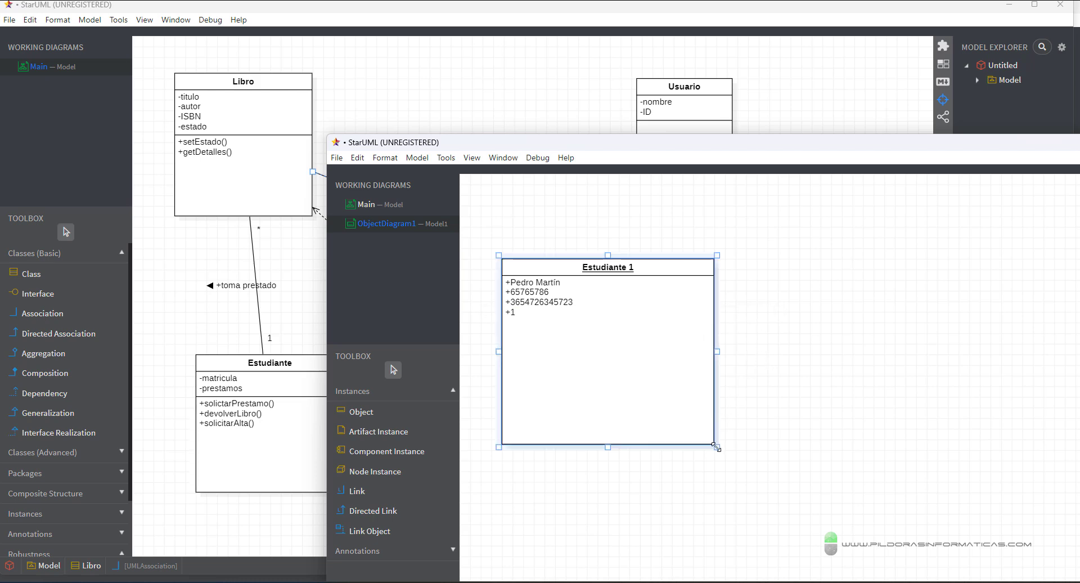
{"action": "left_click_drag", "start_coordinate": [715, 446], "coordinate": [670, 405]}
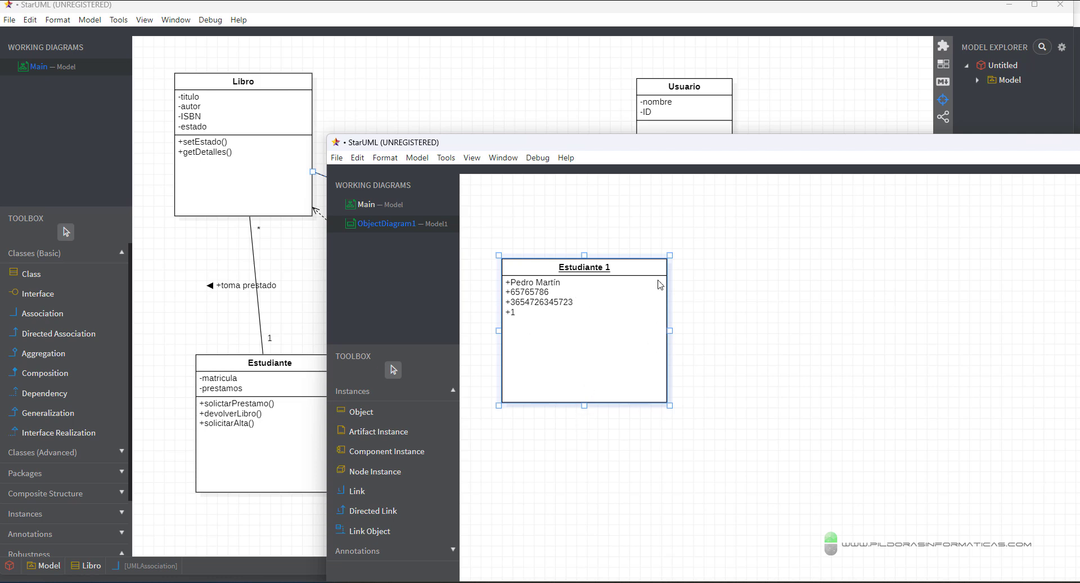
{"action": "mouse_move", "coordinate": [486, 242]}
{"action": "left_mouse_down"}
{"action": "mouse_move", "coordinate": [690, 432]}
{"action": "mouse_move", "coordinate": [879, 477]}
{"action": "left_mouse_up"}
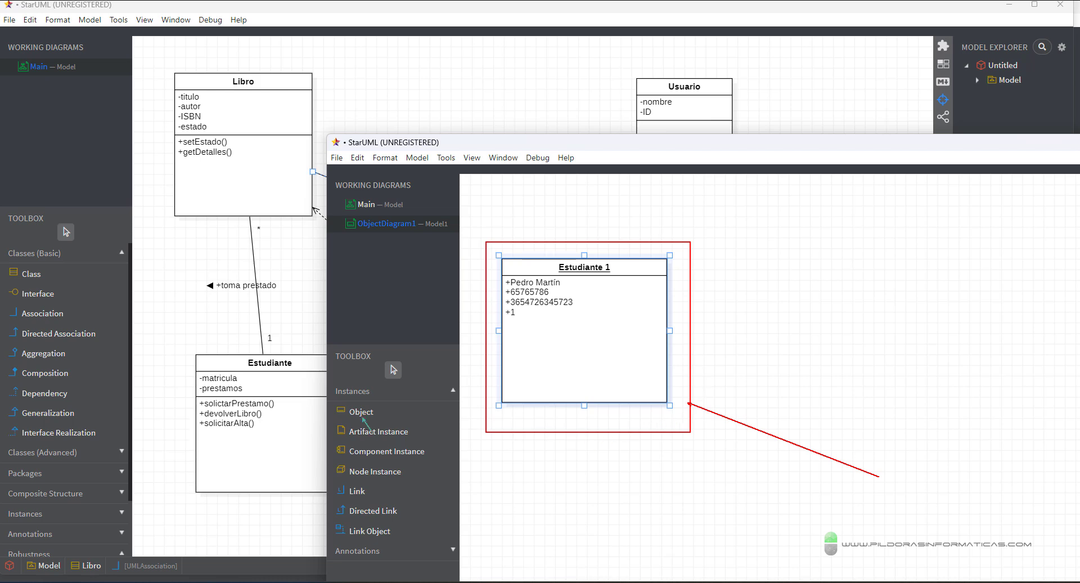
{"action": "left_click_drag", "start_coordinate": [485, 427], "coordinate": [677, 542]}
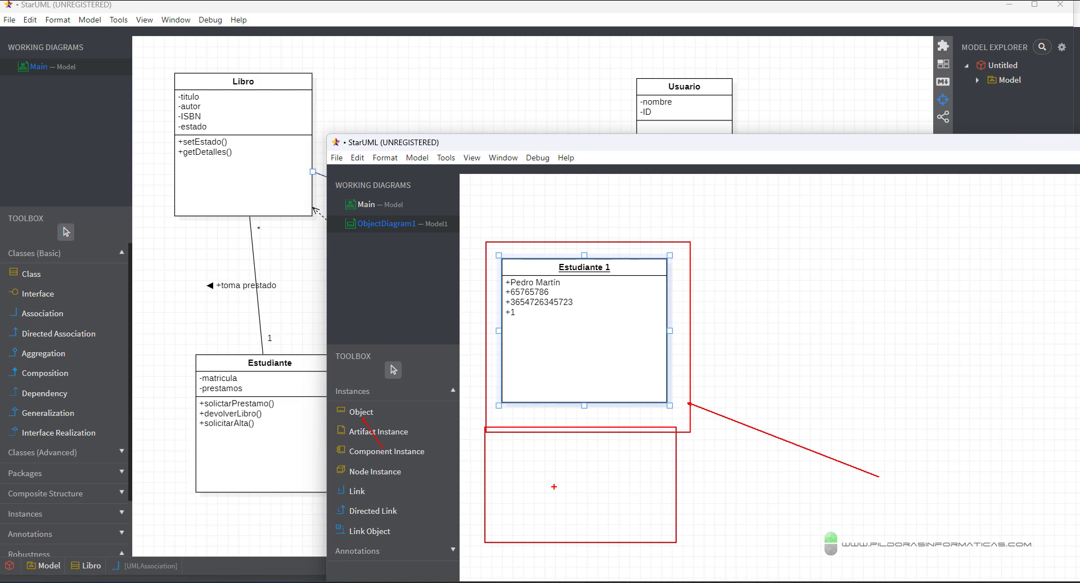
{"action": "key", "text": "Escape"}
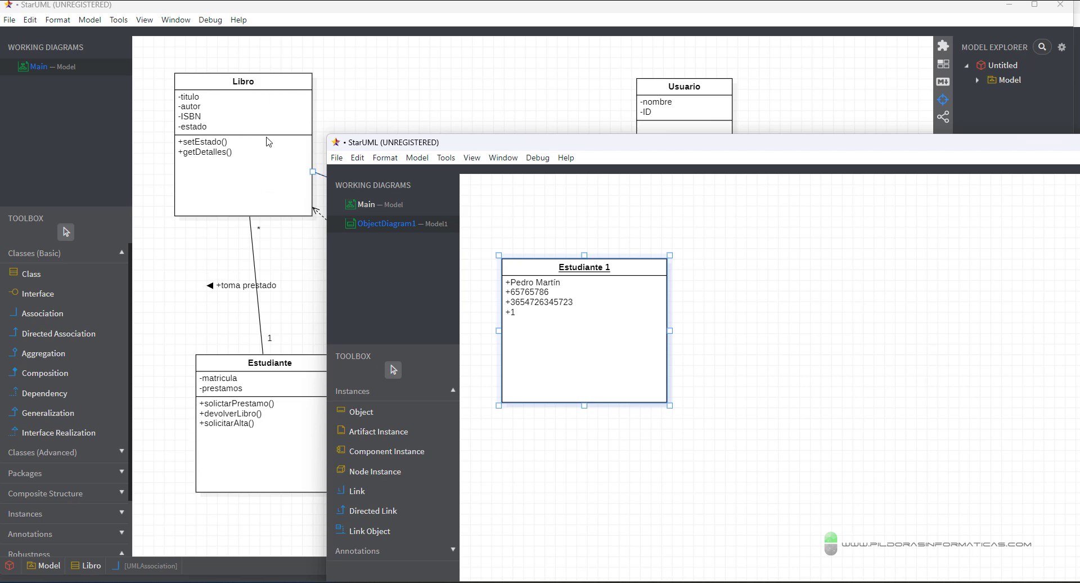
- Draw an object right of Estudiante 1 and name it Libro 1
{"action": "left_click", "coordinate": [360, 413]}
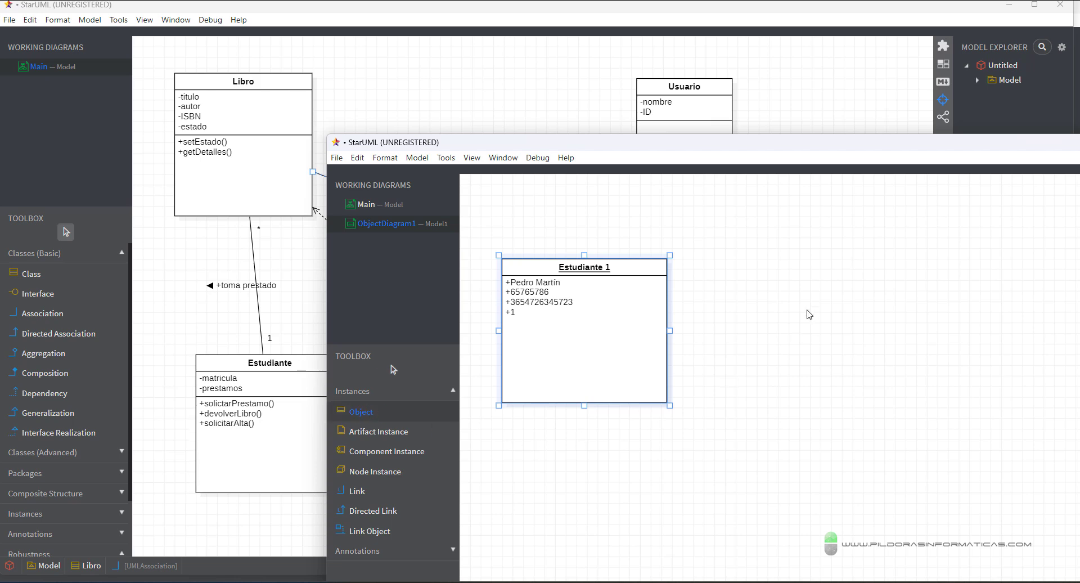
{"action": "left_click_drag", "start_coordinate": [756, 248], "coordinate": [911, 404]}
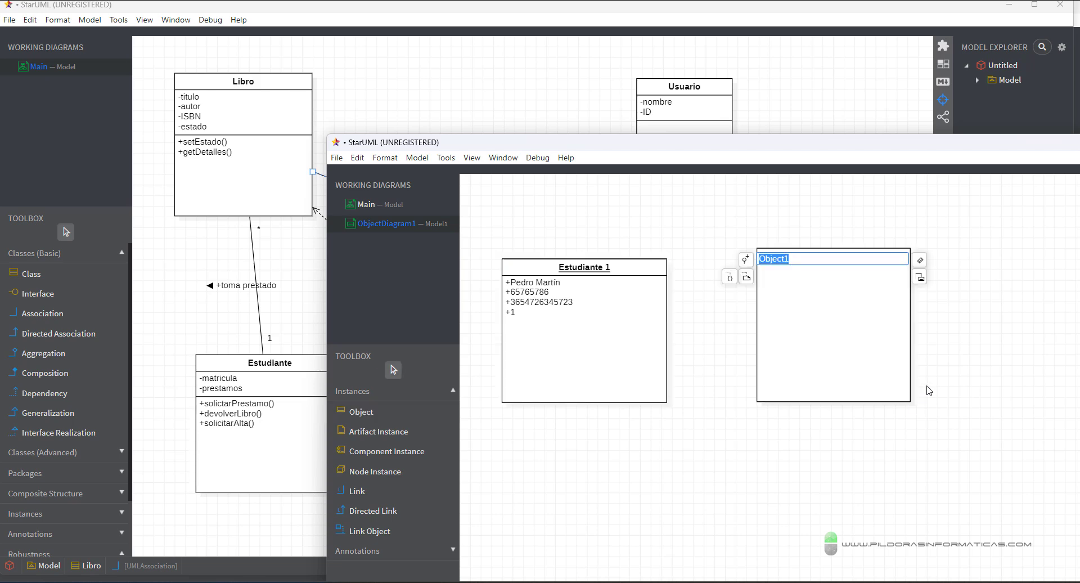
{"action": "type", "text": "Libro 1"}
{"action": "left_click", "coordinate": [930, 383]}
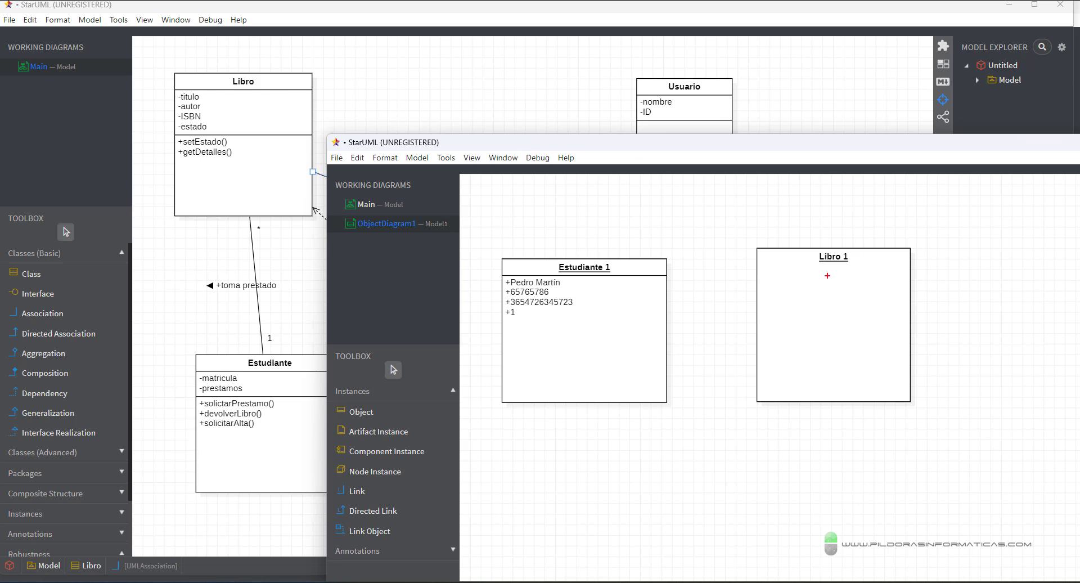
- Point out Libro 1's title and the Libro class's titulo and autor attributes
{"action": "left_click_drag", "start_coordinate": [822, 268], "coordinate": [800, 296]}
{"action": "left_click_drag", "start_coordinate": [202, 97], "coordinate": [255, 96]}
{"action": "left_click_drag", "start_coordinate": [171, 91], "coordinate": [170, 137]}
{"action": "mouse_move", "coordinate": [227, 102]}
{"action": "left_mouse_down"}
{"action": "mouse_move", "coordinate": [207, 105]}
{"action": "mouse_move", "coordinate": [222, 128]}
{"action": "left_mouse_up"}
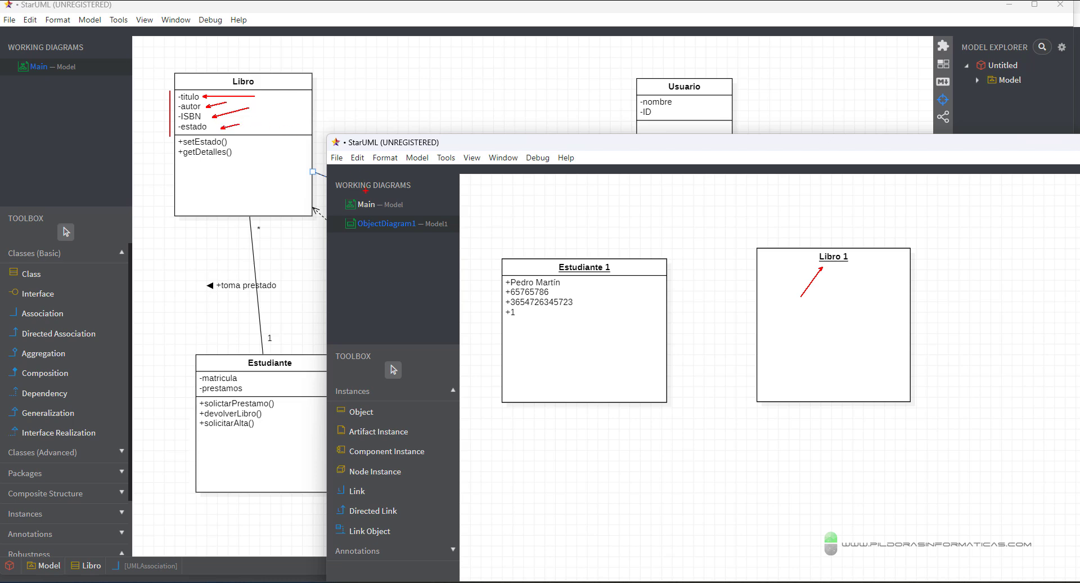
- Add El Quijote and Miguel de Cervantes slots to Libro 1
{"action": "key", "text": "Escape"}
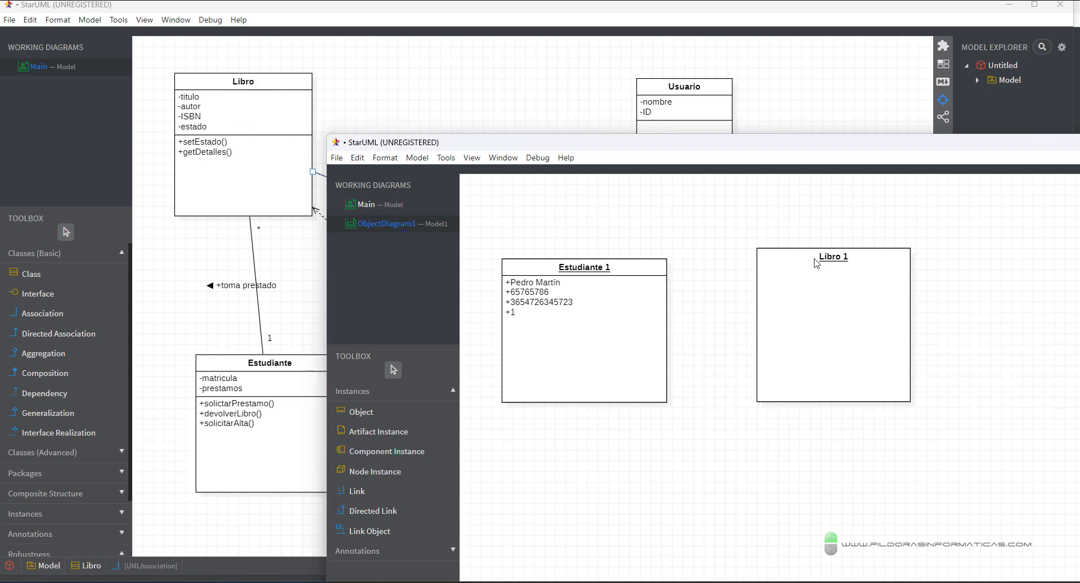
{"action": "left_click", "coordinate": [871, 267]}
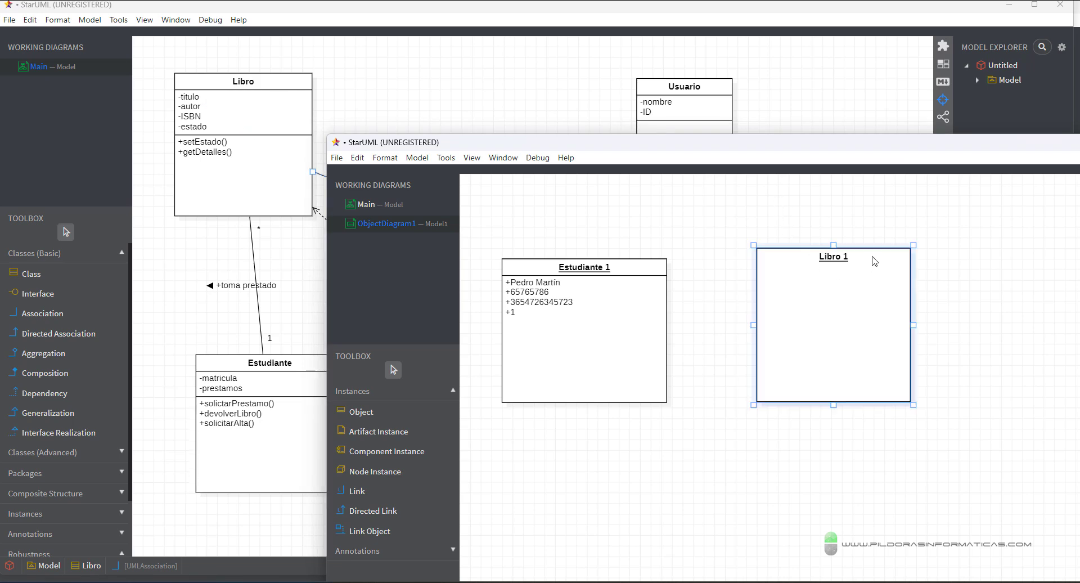
{"action": "double_click", "coordinate": [872, 265]}
{"action": "left_click", "coordinate": [920, 262]}
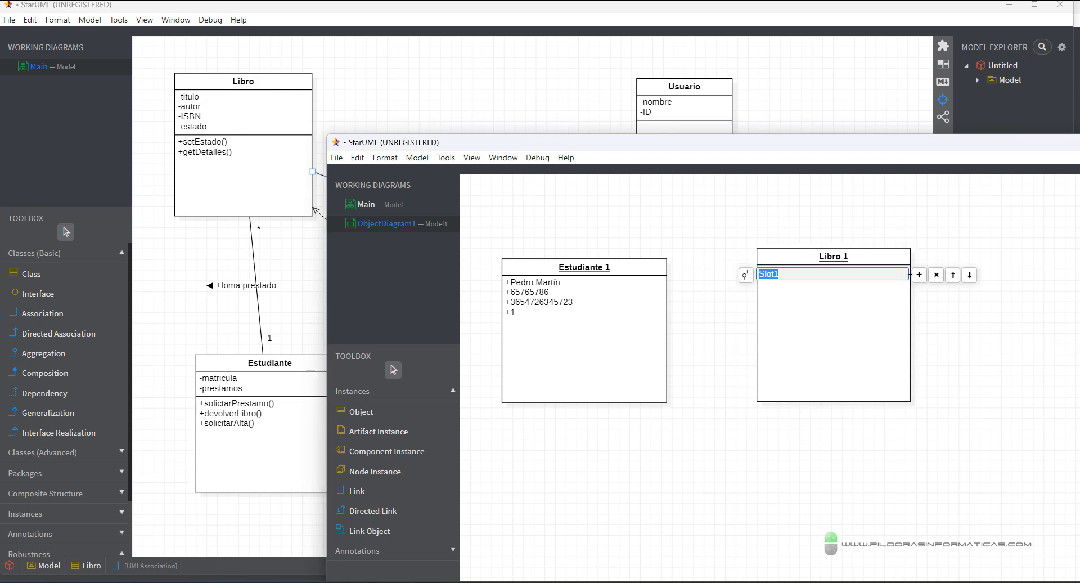
{"action": "type", "text": "El Quijote"}
{"action": "left_click", "coordinate": [921, 274]}
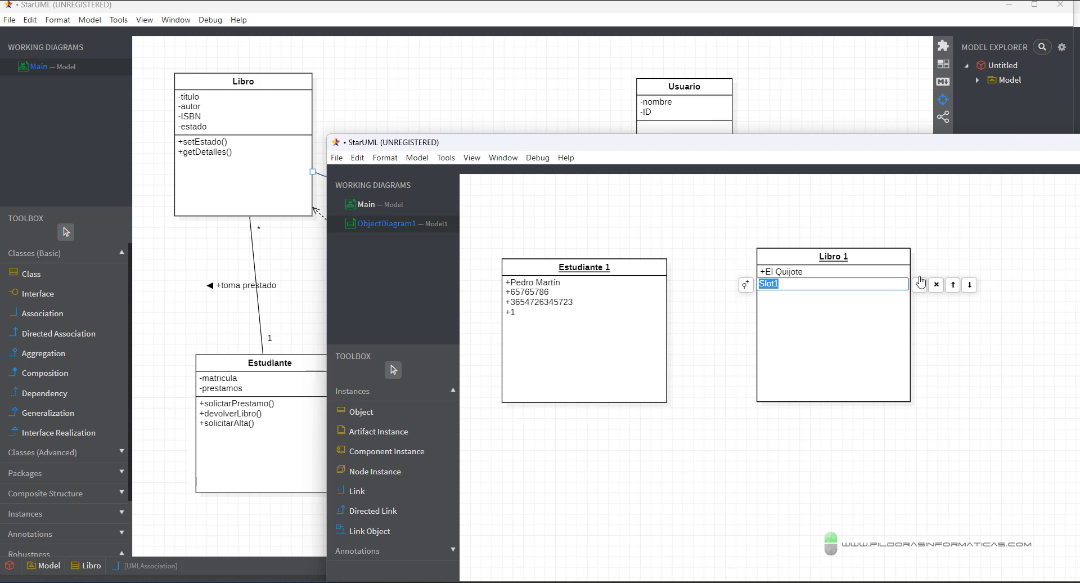
{"action": "type", "text": "Miguel de Cervantes"}
{"action": "left_click", "coordinate": [920, 286]}
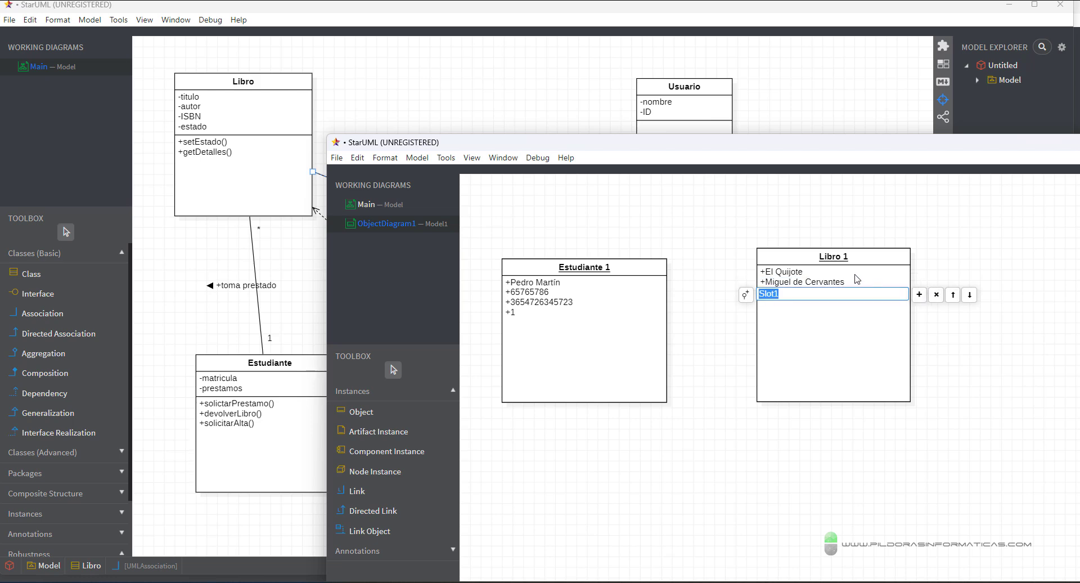
{"action": "type", "text": "384763248732"}
{"action": "left_click", "coordinate": [919, 294]}
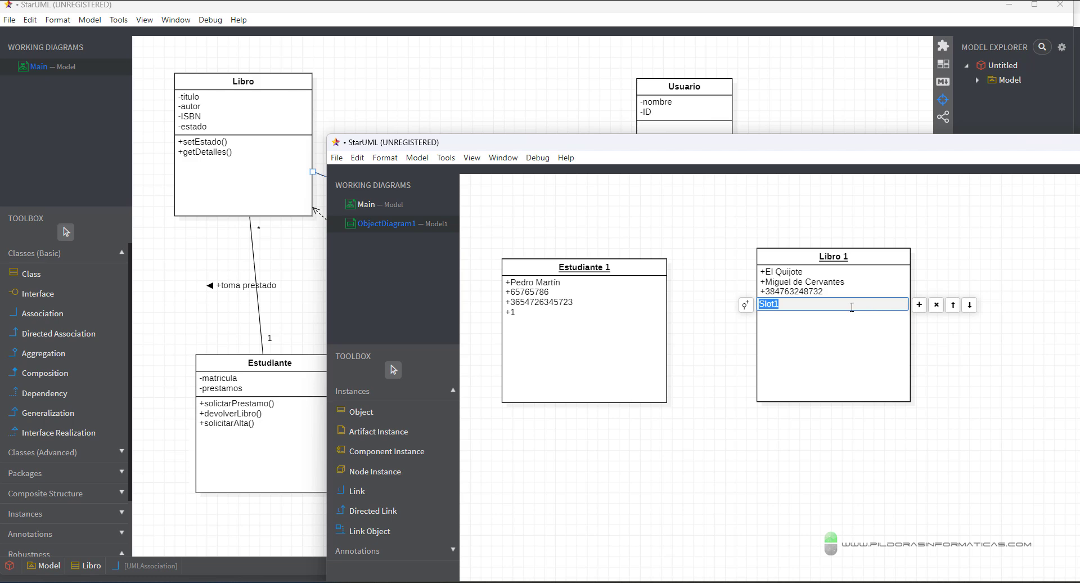
{"action": "type", "text": "prestado/alqulad"}
{"action": "key", "text": "BackSpace"}
{"action": "key", "text": "BackSpace"}
{"action": "type", "text": "id"}
{"action": "triple_click", "coordinate": [828, 305]}
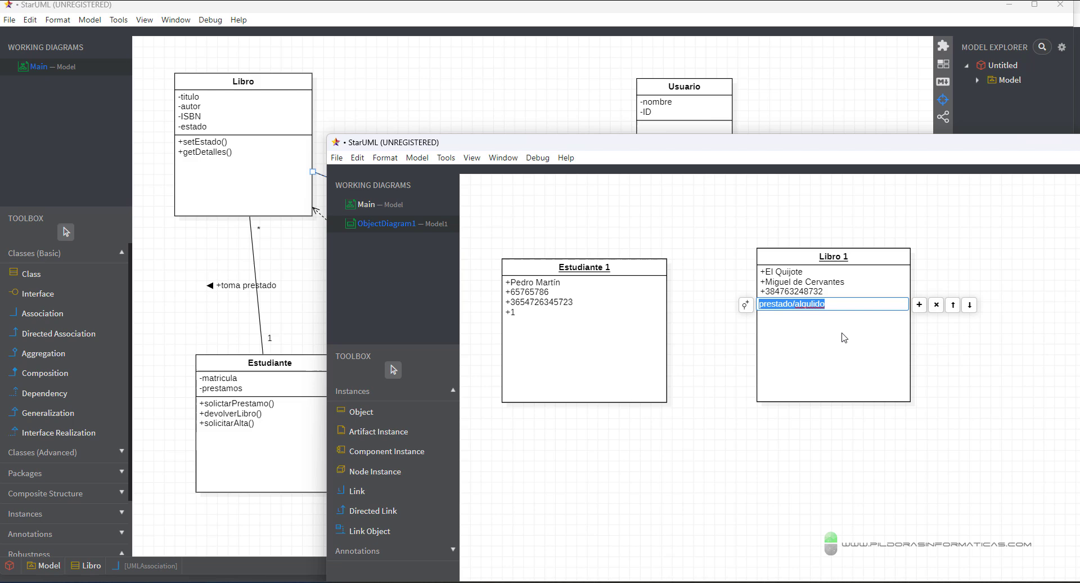
{"action": "left_click", "coordinate": [828, 304]}
{"action": "left_click", "coordinate": [796, 304]}
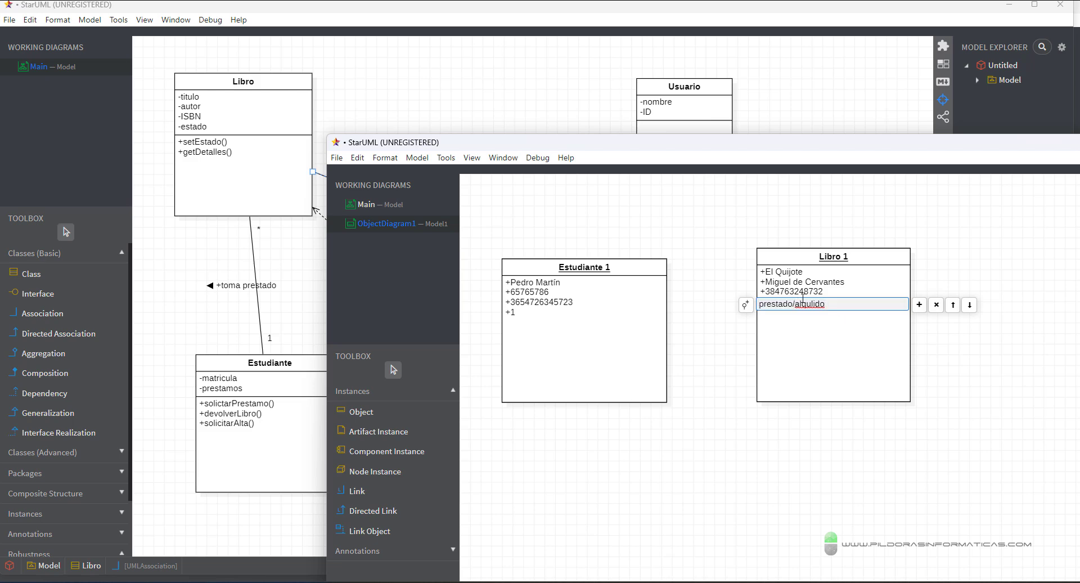
{"action": "key", "text": "BackSpace"}
{"action": "type", "text": "-"}
{"action": "key", "text": "Return"}
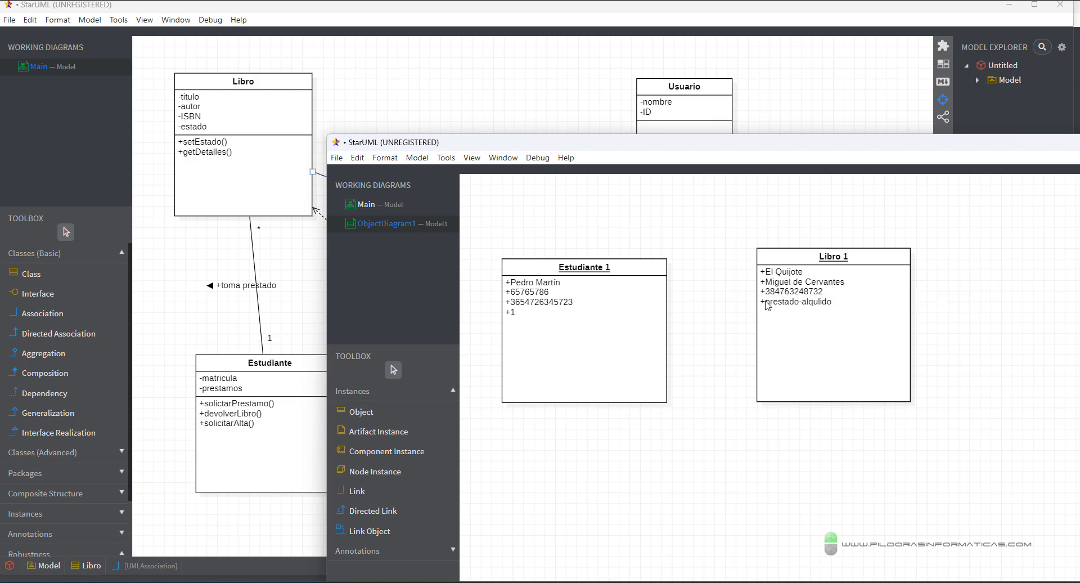
- Move Libro 1 right and down and enlarge the Estudiante 1 box slightly
{"action": "left_click_drag", "start_coordinate": [789, 260], "coordinate": [826, 275]}
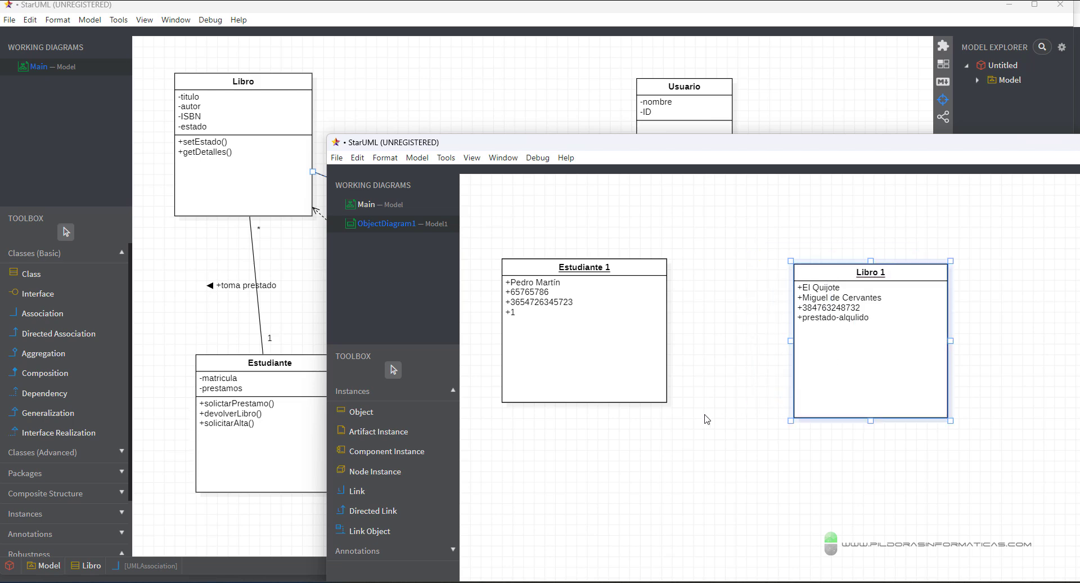
{"action": "left_click", "coordinate": [661, 404]}
{"action": "left_click", "coordinate": [667, 403]}
{"action": "left_click_drag", "start_coordinate": [670, 405], "coordinate": [681, 415]}
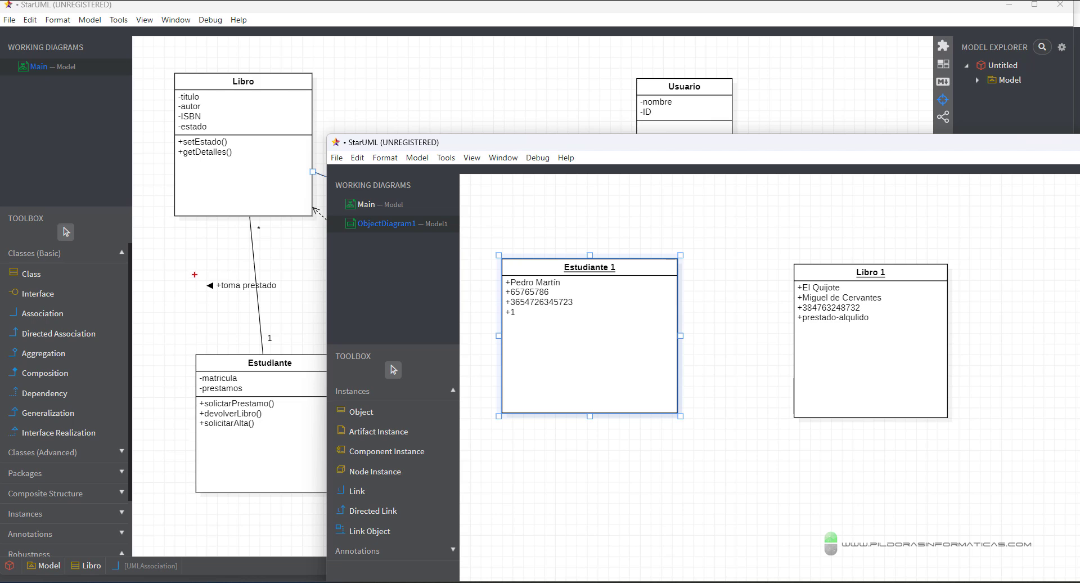
- Annotate the toma prestado association label on the class diagram
{"action": "left_click_drag", "start_coordinate": [195, 275], "coordinate": [289, 299]}
{"action": "left_click_drag", "start_coordinate": [261, 252], "coordinate": [305, 232]}
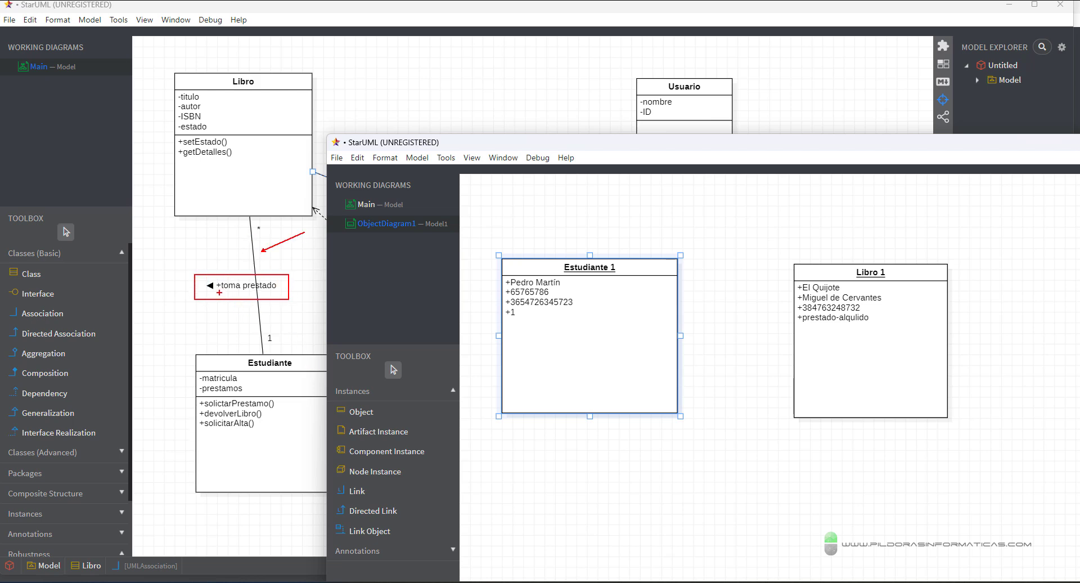
{"action": "left_click_drag", "start_coordinate": [220, 292], "coordinate": [273, 292]}
{"action": "key", "text": "Escape"}
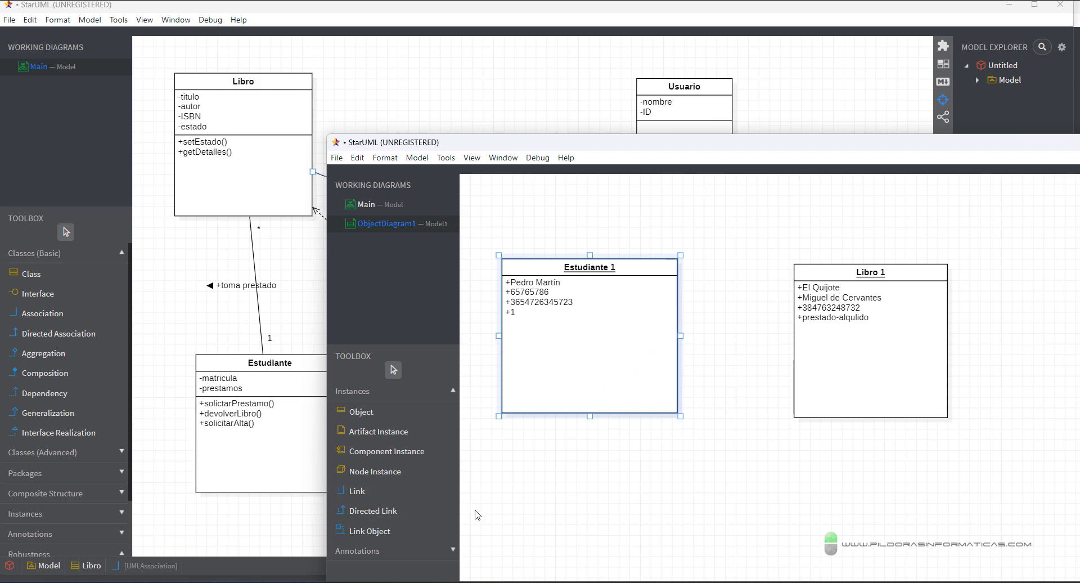
{"action": "mouse_move", "coordinate": [209, 257]}
{"action": "left_mouse_down"}
{"action": "mouse_move", "coordinate": [239, 290]}
{"action": "mouse_move", "coordinate": [219, 278]}
{"action": "left_mouse_up"}
{"action": "key", "text": "Escape"}
- Draw a link from Estudiante 1 to Libro 1 named alquiló
{"action": "left_click", "coordinate": [360, 492]}
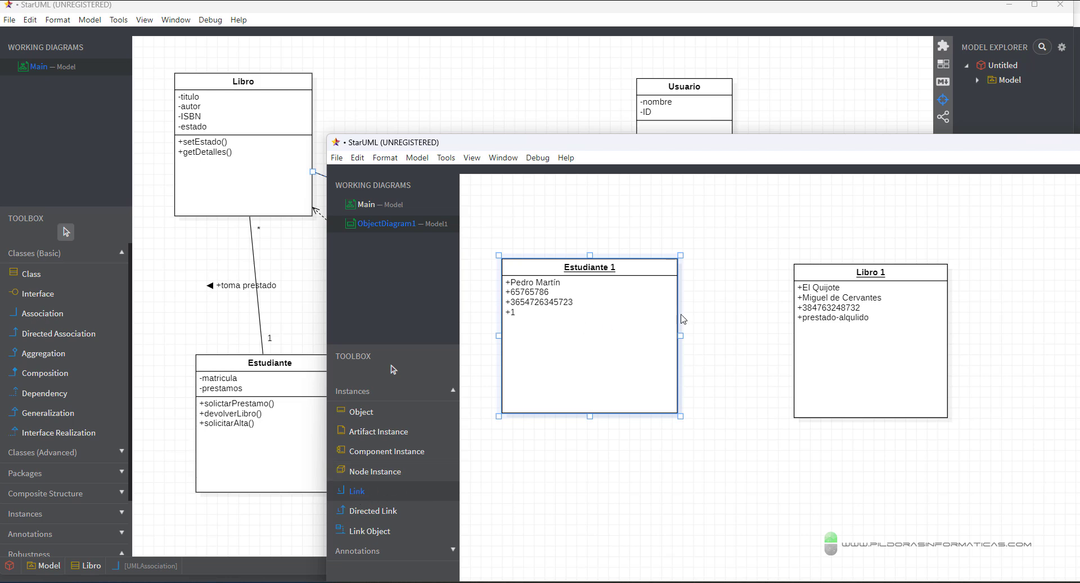
{"action": "left_click_drag", "start_coordinate": [597, 280], "coordinate": [918, 323]}
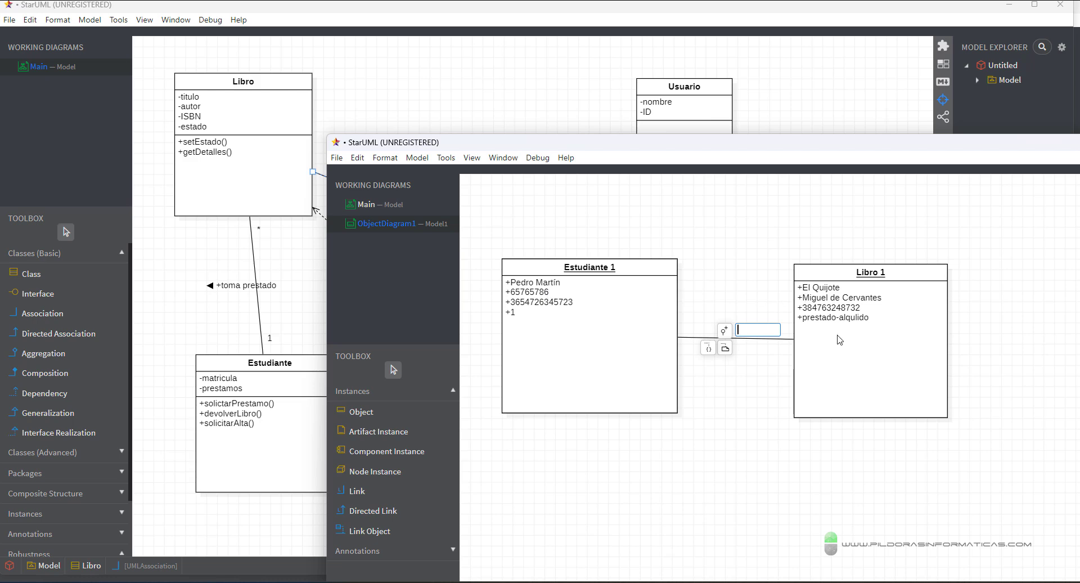
{"action": "type", "text": "alquilo"}
{"action": "left_click_drag", "start_coordinate": [756, 246], "coordinate": [756, 309]}
{"action": "left_click_drag", "start_coordinate": [621, 284], "coordinate": [574, 284]}
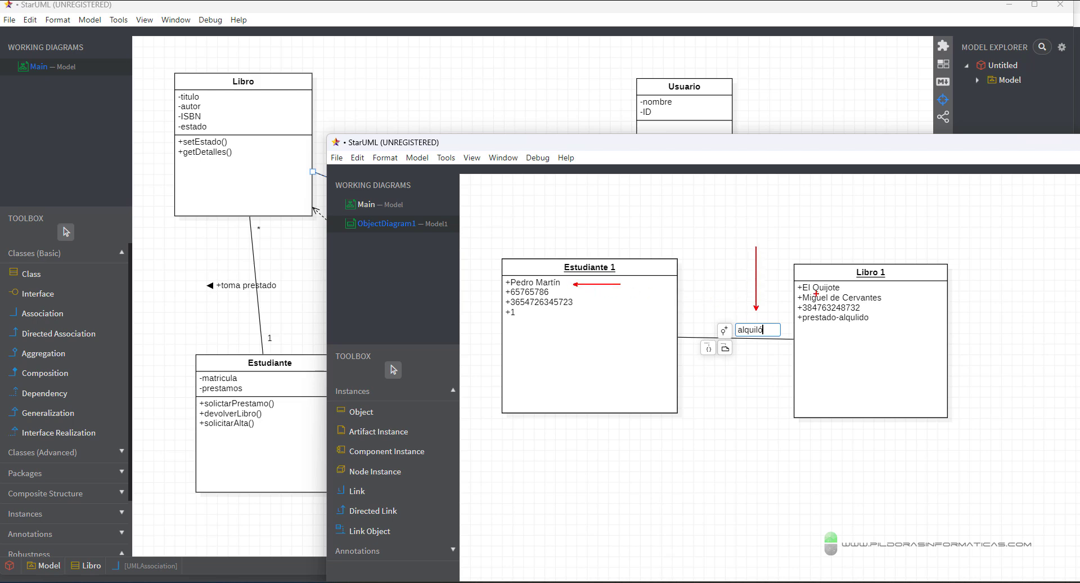
{"action": "left_click_drag", "start_coordinate": [844, 287], "coordinate": [900, 288]}
{"action": "key", "text": "Escape"}
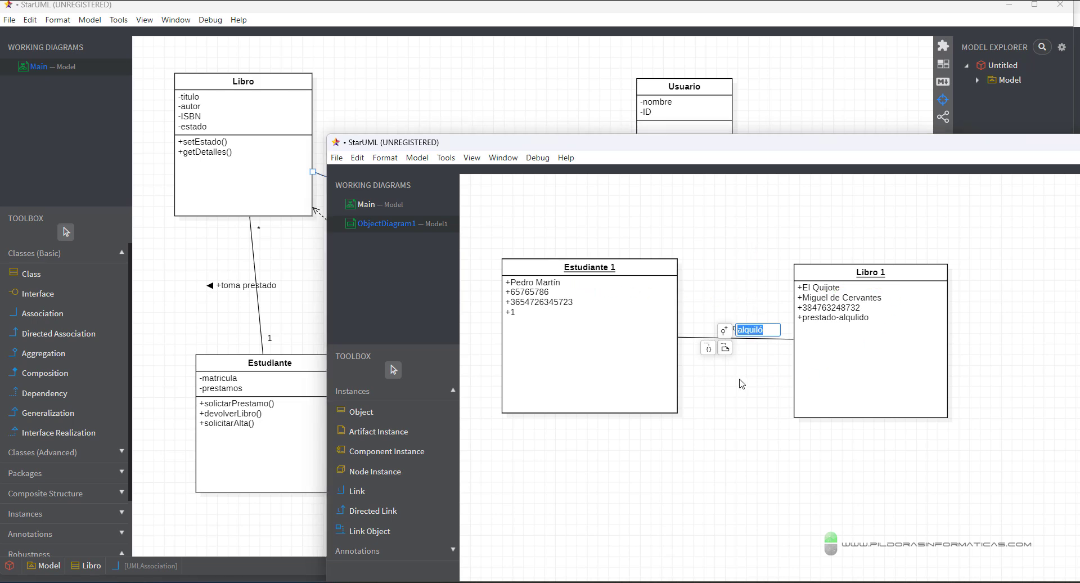
{"action": "left_click", "coordinate": [769, 374]}
- Move Libro 1 further right and reopen the alquiló link's name for editing
{"action": "left_click_drag", "start_coordinate": [858, 365], "coordinate": [897, 362]}
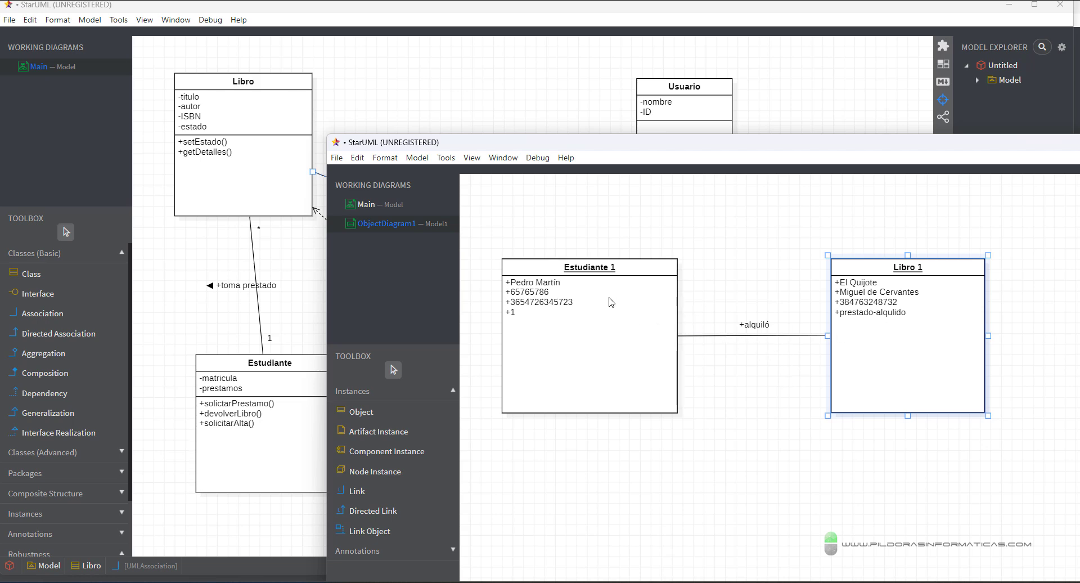
{"action": "left_click", "coordinate": [772, 336]}
{"action": "double_click", "coordinate": [772, 336]}
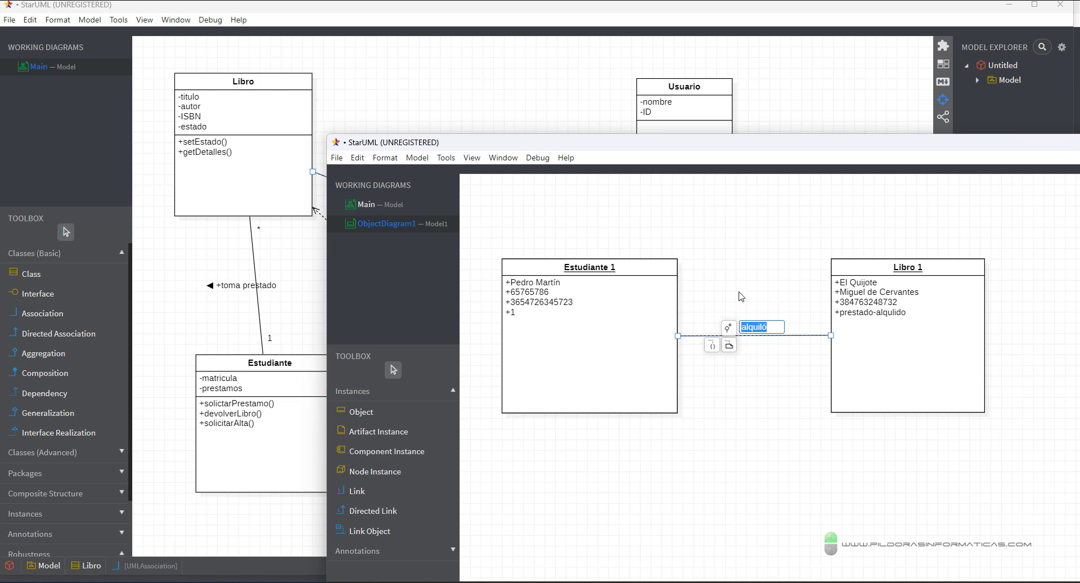
- Add a note with the loan date 27-02-24 on the alquiló link
{"action": "left_click", "coordinate": [729, 346]}
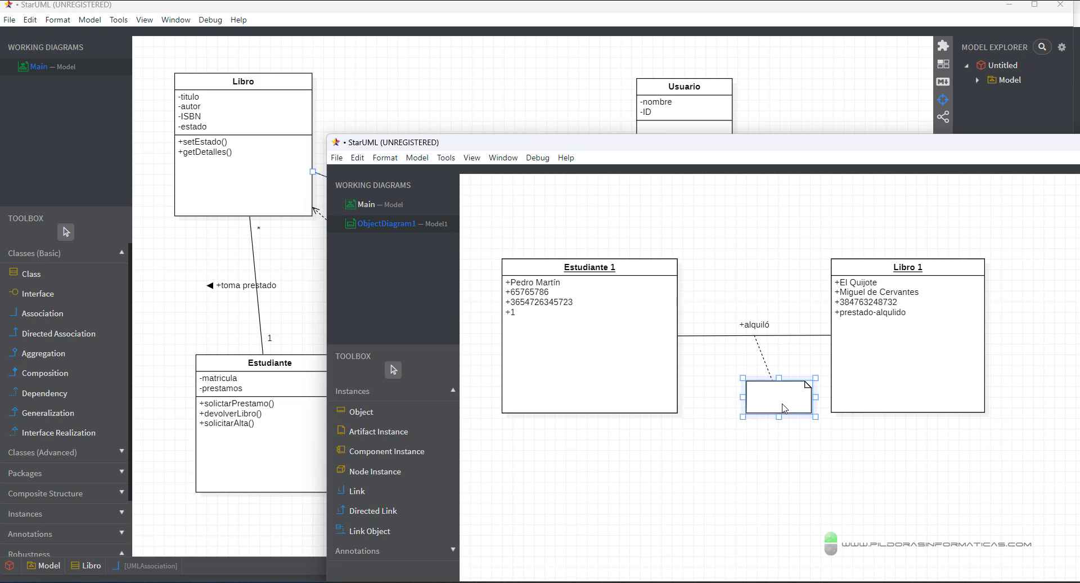
{"action": "double_click", "coordinate": [785, 408]}
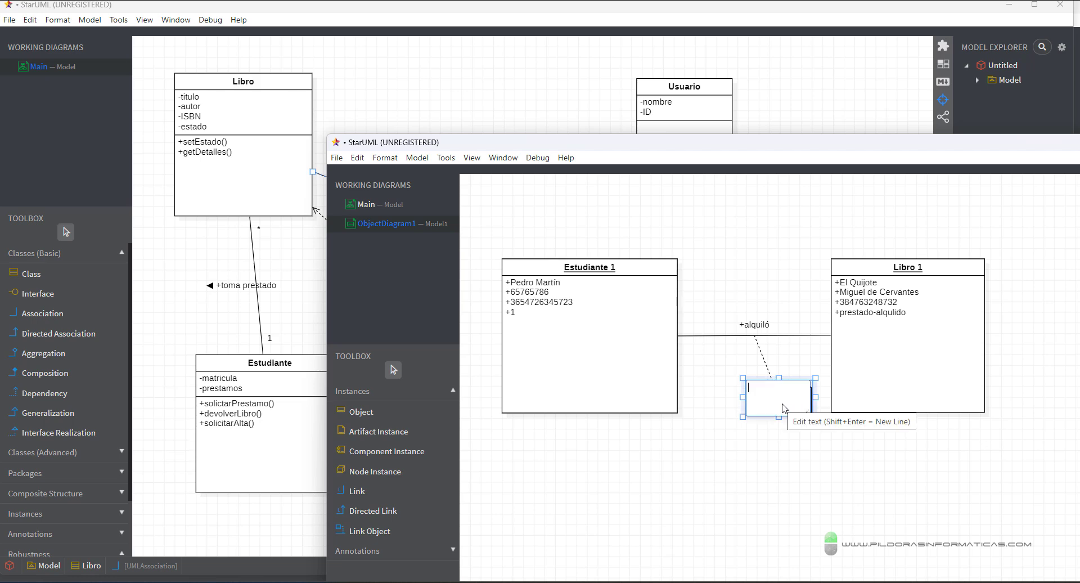
{"action": "type", "text": "27-02"}
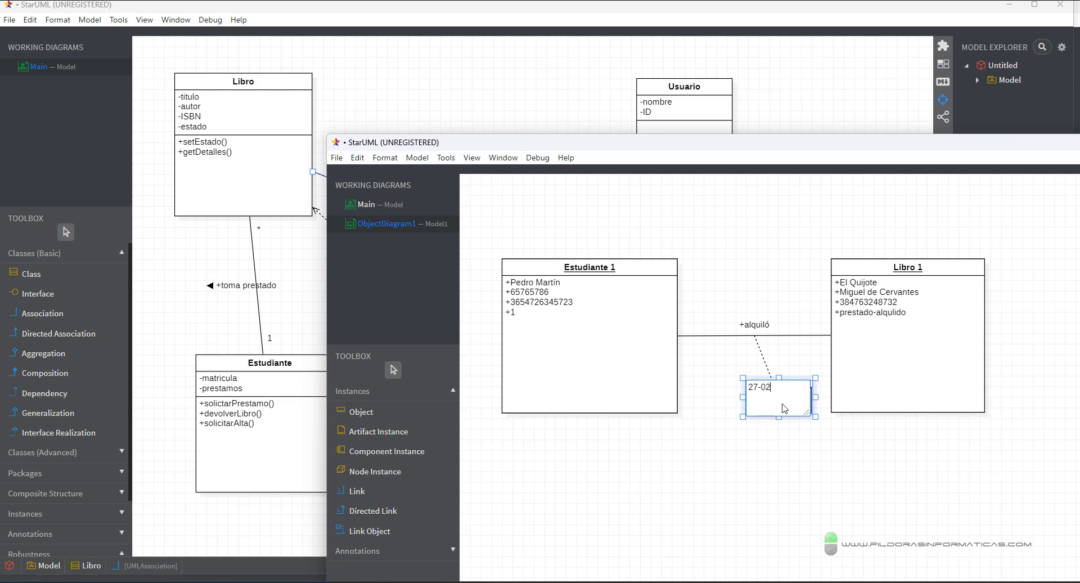
{"action": "type", "text": "-24"}
{"action": "key", "text": "Return"}
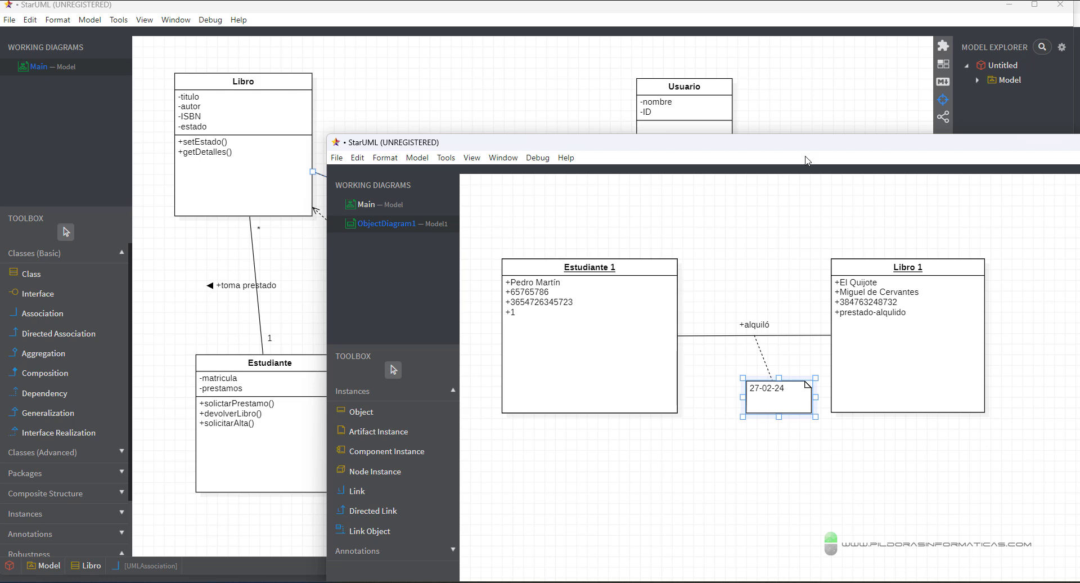
{"action": "left_click_drag", "start_coordinate": [775, 148], "coordinate": [751, 120]}
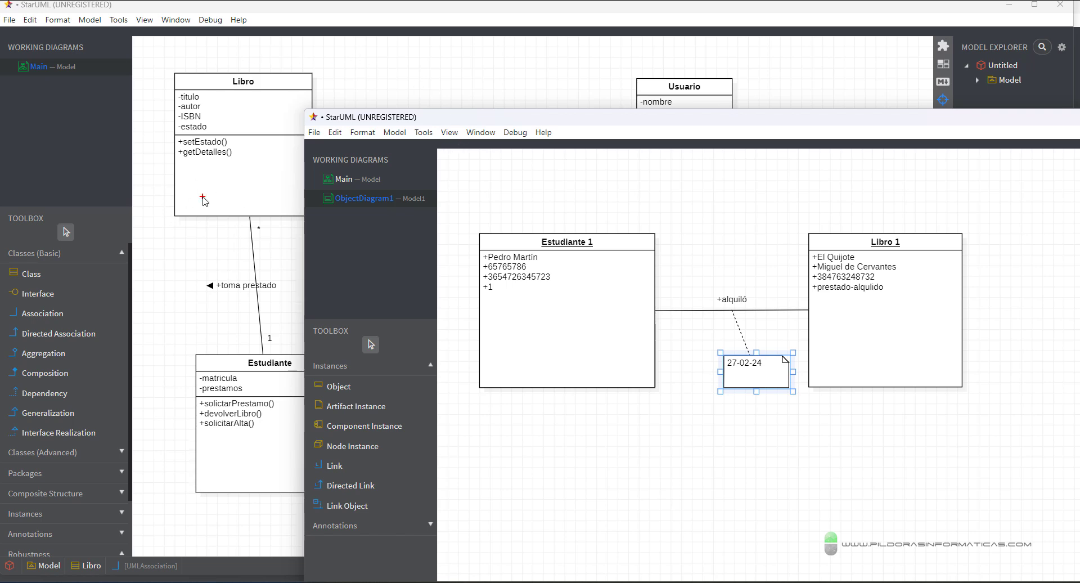
{"action": "left_click_drag", "start_coordinate": [86, 134], "coordinate": [155, 145]}
{"action": "left_click_drag", "start_coordinate": [157, 378], "coordinate": [186, 378]}
{"action": "left_click_drag", "start_coordinate": [250, 258], "coordinate": [285, 241]}
{"action": "left_click_drag", "start_coordinate": [472, 215], "coordinate": [1008, 434]}
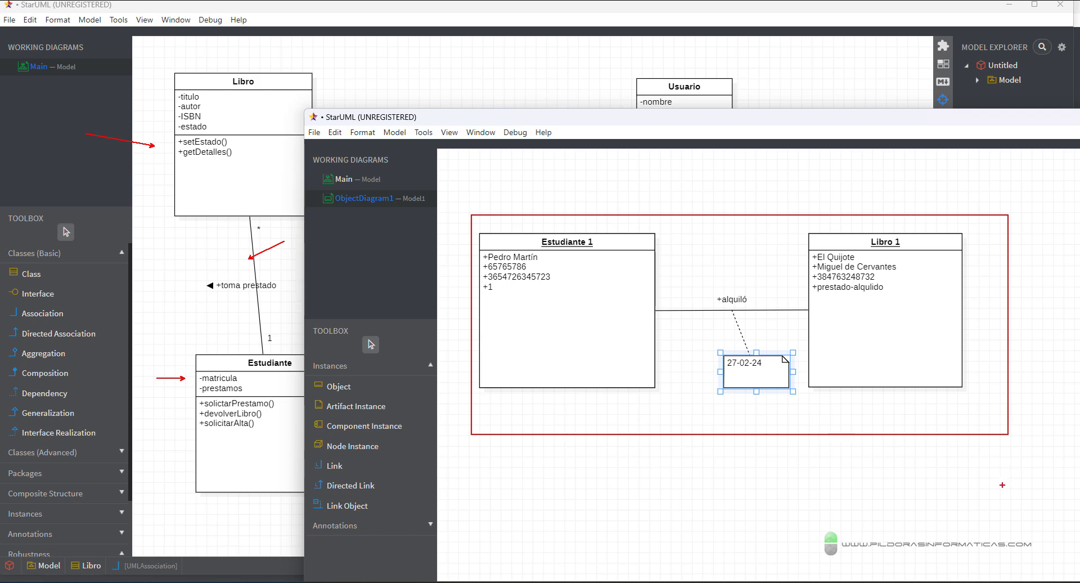
{"action": "key", "text": "Escape"}
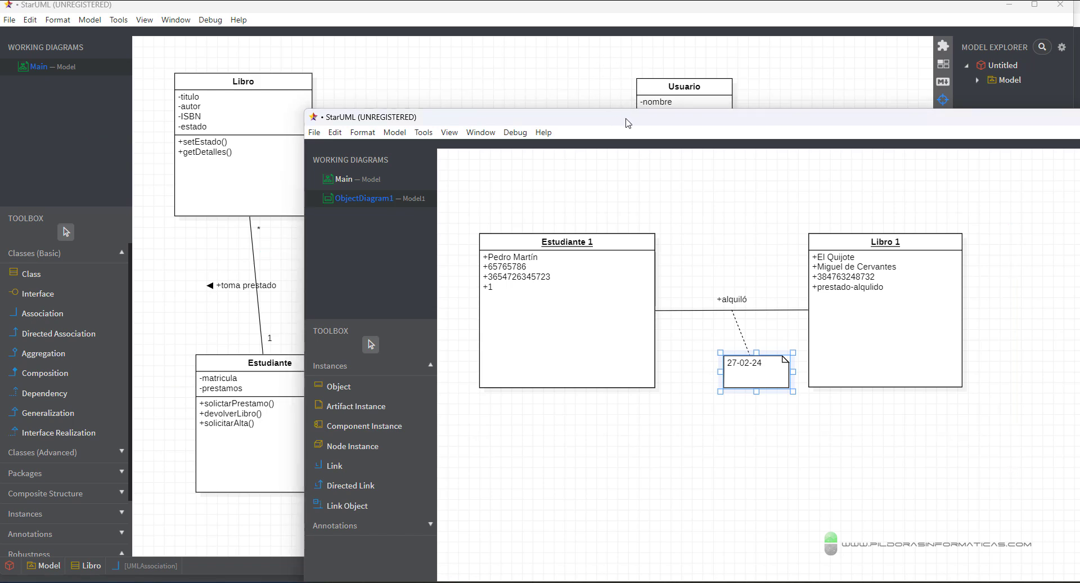
{"action": "left_click_drag", "start_coordinate": [628, 122], "coordinate": [541, 73]}
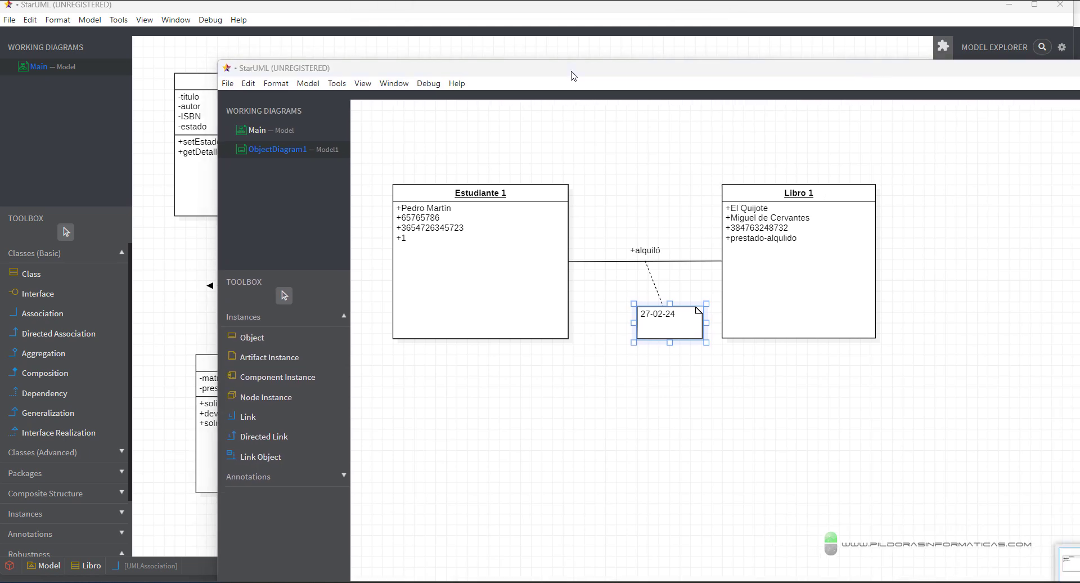
{"action": "left_click_drag", "start_coordinate": [577, 74], "coordinate": [500, 445]}
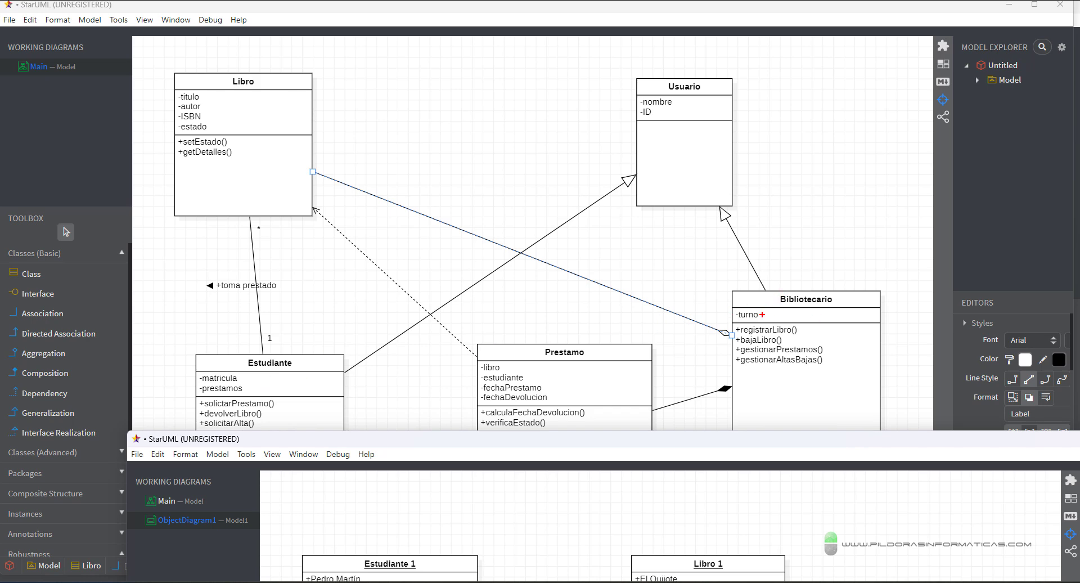
{"action": "left_click_drag", "start_coordinate": [761, 314], "coordinate": [873, 314]}
{"action": "left_click_drag", "start_coordinate": [685, 102], "coordinate": [679, 118]}
{"action": "left_click_drag", "start_coordinate": [685, 102], "coordinate": [743, 88]}
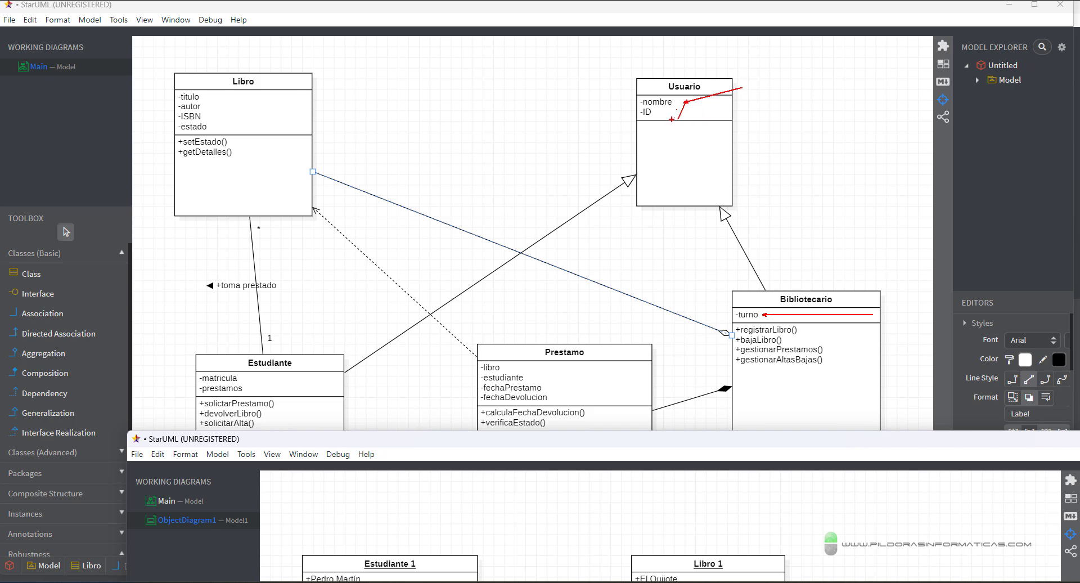
{"action": "left_click_drag", "start_coordinate": [667, 116], "coordinate": [792, 141]}
{"action": "key", "text": "Escape"}
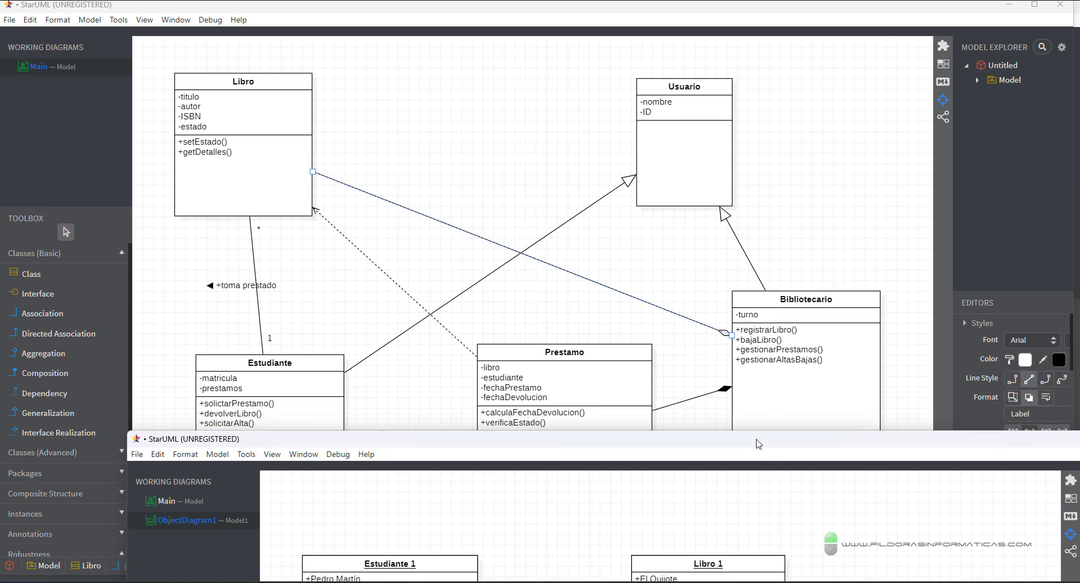
{"action": "left_click_drag", "start_coordinate": [759, 444], "coordinate": [719, 85]}
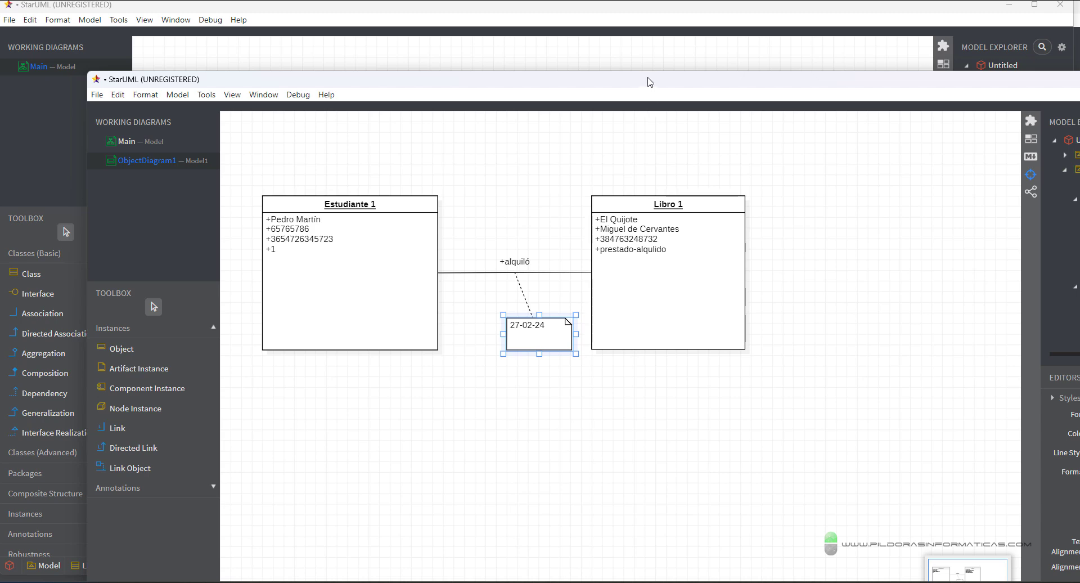
- Add an object named 'Bibliotecario 1' below and right of Libro 1, with a first slot
{"action": "left_click_drag", "start_coordinate": [647, 80], "coordinate": [656, 41]}
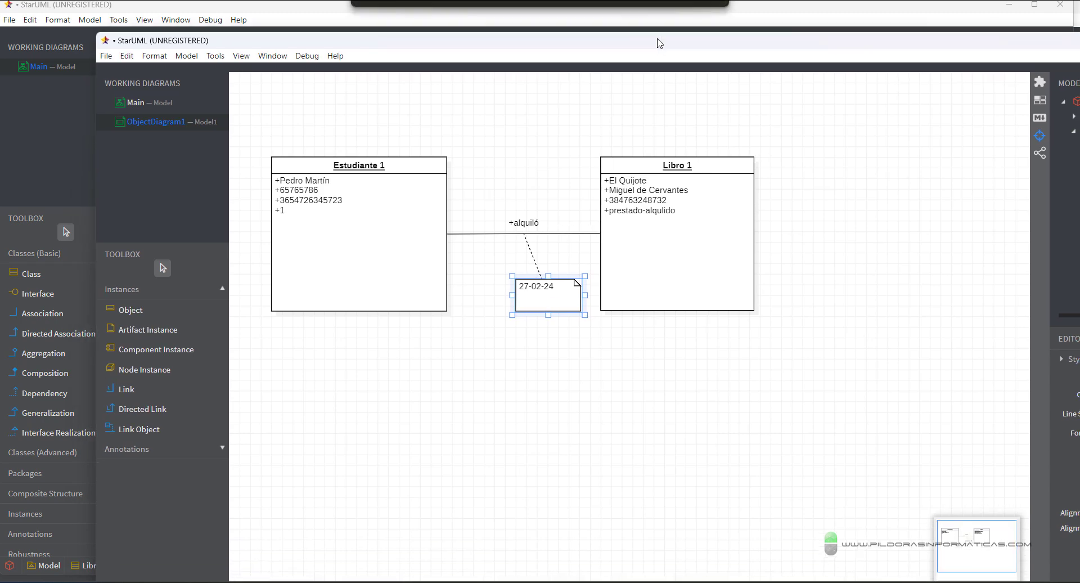
{"action": "left_click", "coordinate": [127, 311]}
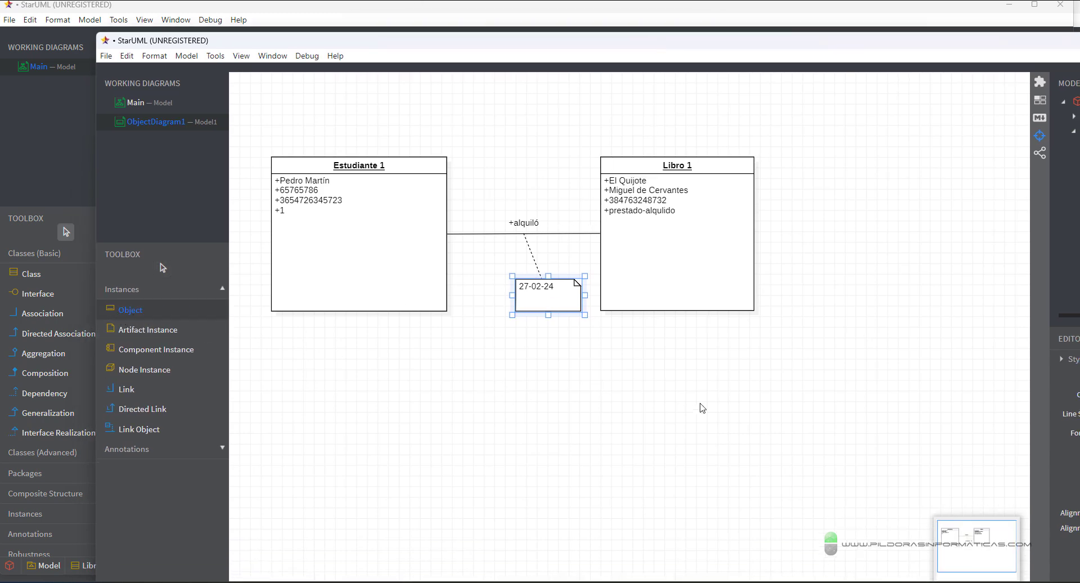
{"action": "left_click_drag", "start_coordinate": [697, 370], "coordinate": [839, 490]}
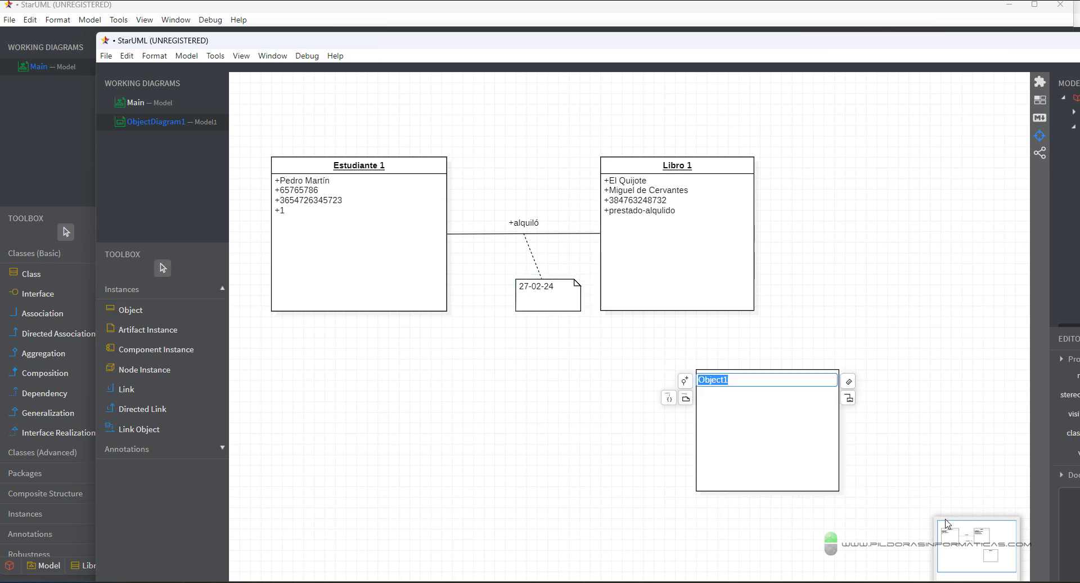
{"action": "type", "text": "Bibliotecario 1"}
{"action": "left_click_drag", "start_coordinate": [734, 45], "coordinate": [684, 72]}
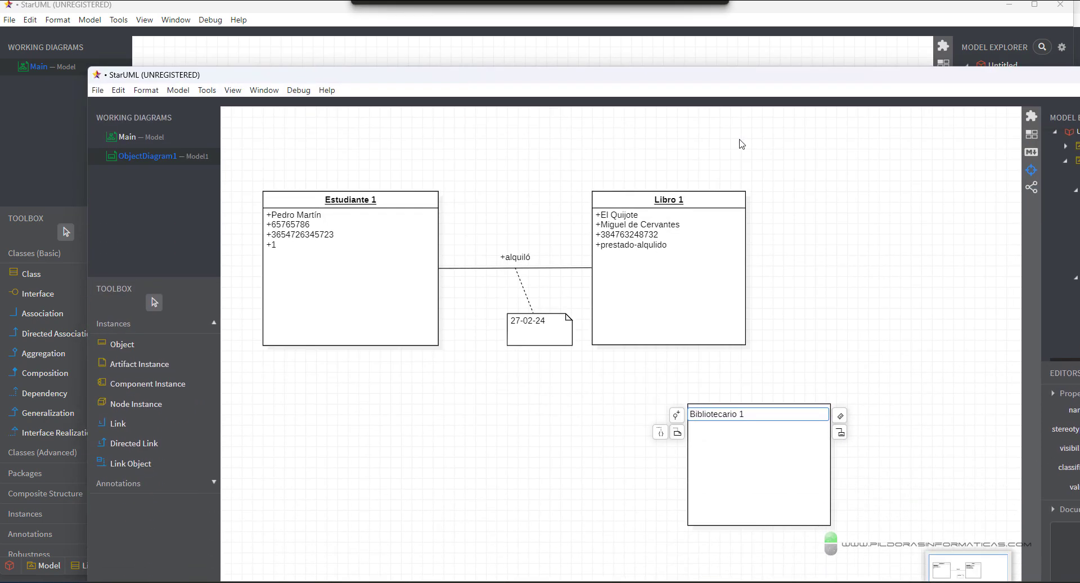
{"action": "left_click", "coordinate": [840, 416]}
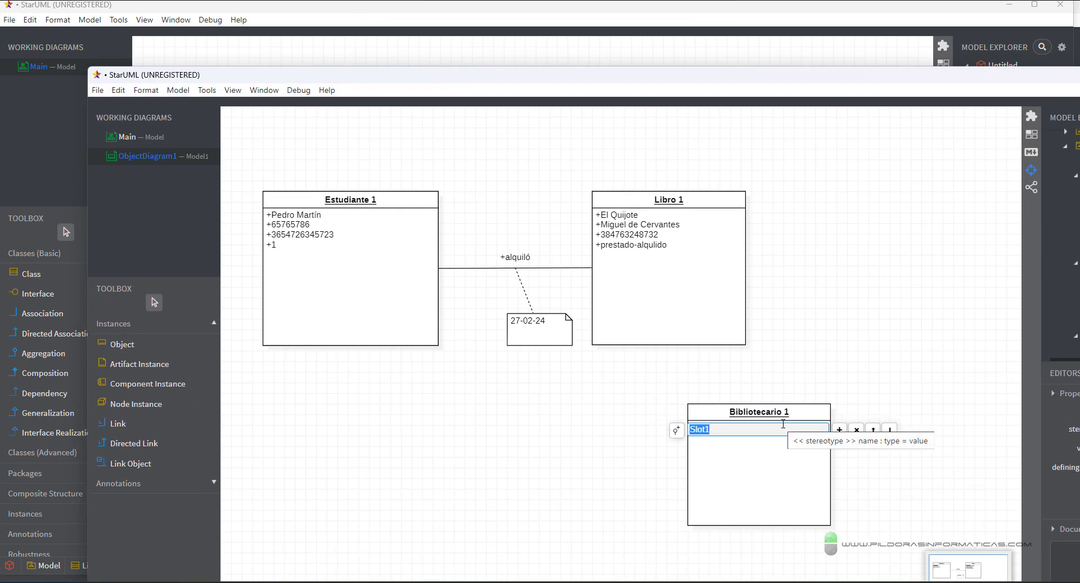
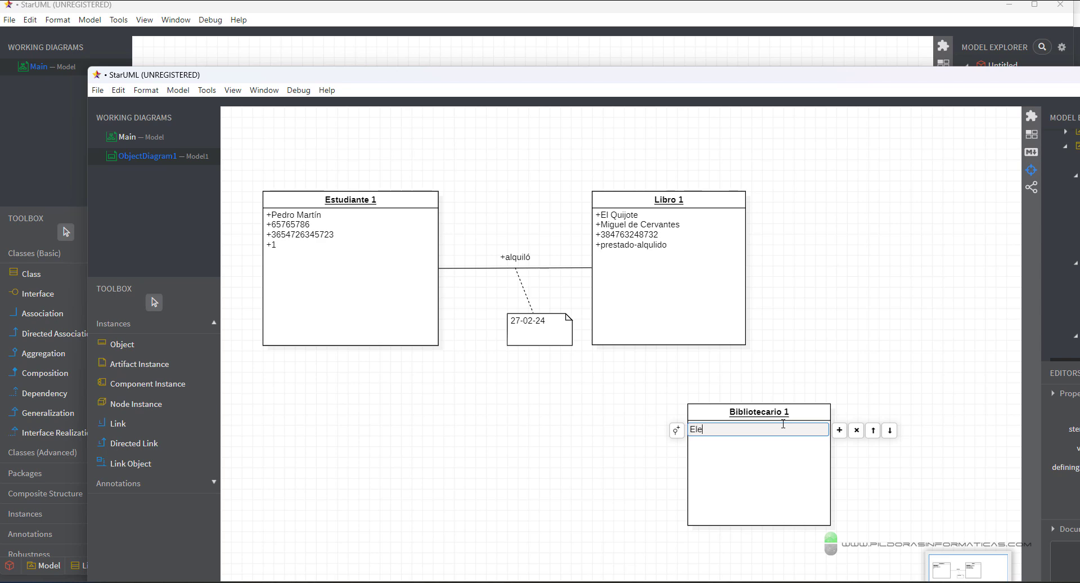
- Fill Bibliotecario 1's first two slots with the librarian's full name and phone number
{"action": "left_click", "coordinate": [839, 431]}
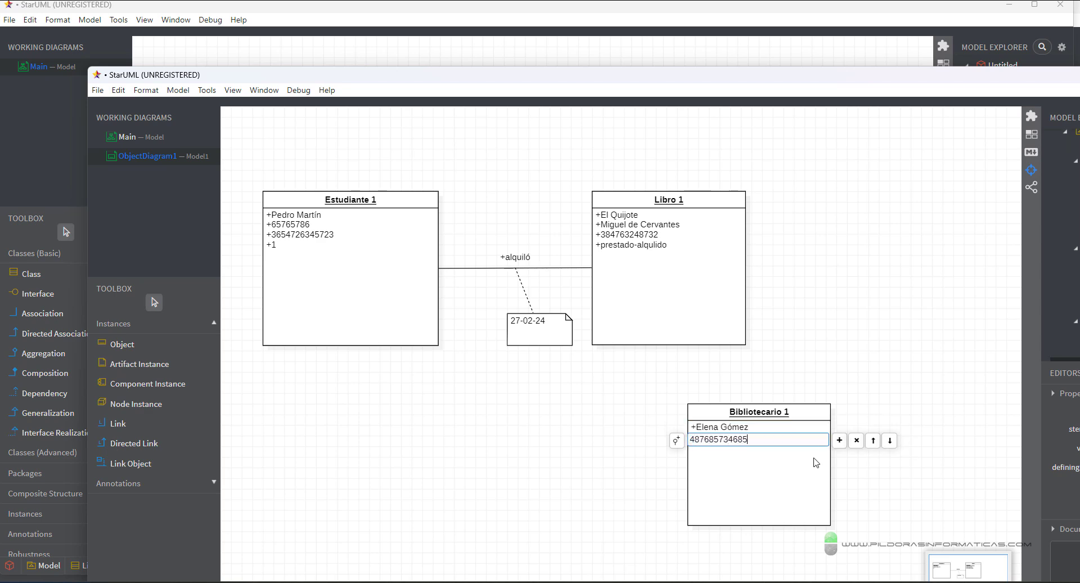
{"action": "key", "text": "Return"}
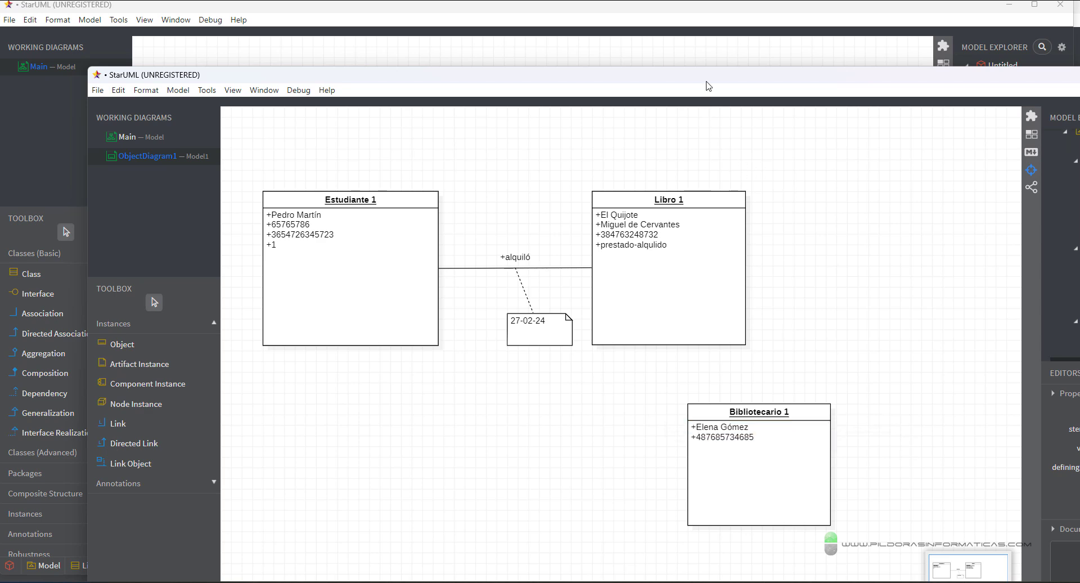
- Add a third slot 'Mañanas' to Bibliotecario 1 and nudge the object right
{"action": "left_click_drag", "start_coordinate": [715, 85], "coordinate": [698, 368]}
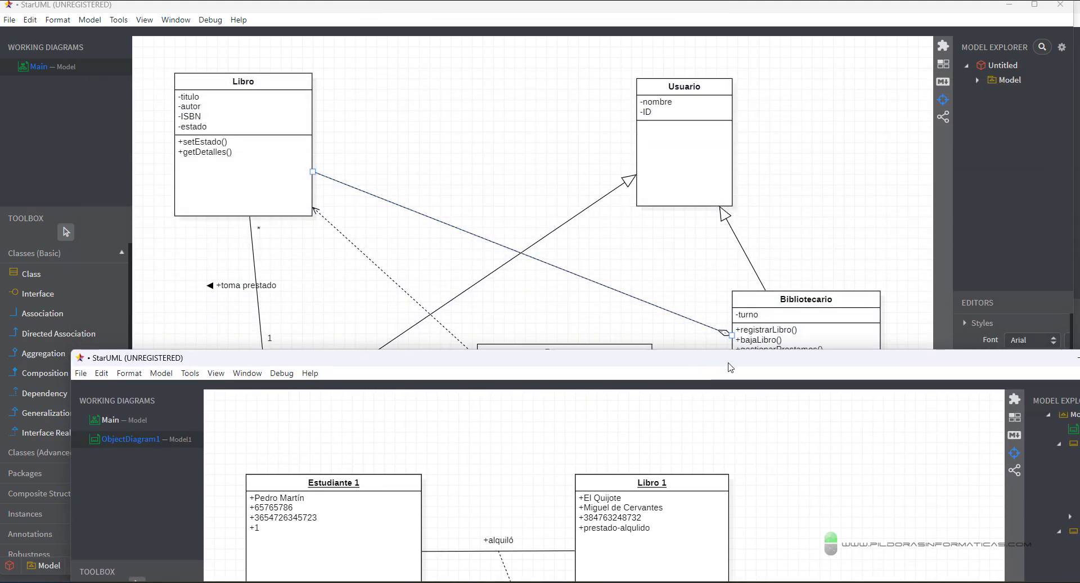
{"action": "left_click_drag", "start_coordinate": [726, 368], "coordinate": [727, 67]}
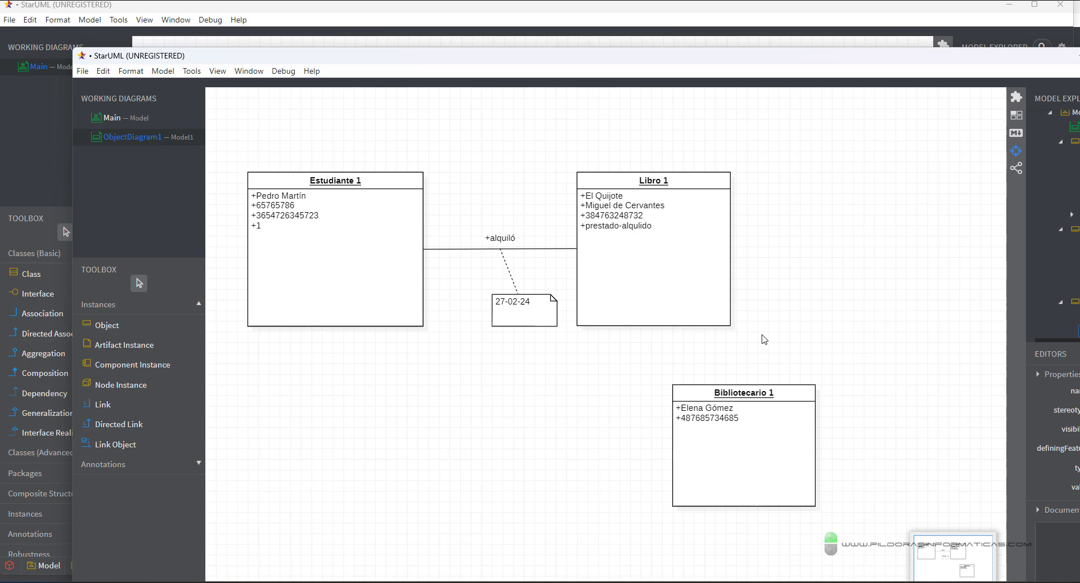
{"action": "left_click", "coordinate": [753, 422]}
{"action": "left_click", "coordinate": [753, 422]}
{"action": "left_click", "coordinate": [824, 419]}
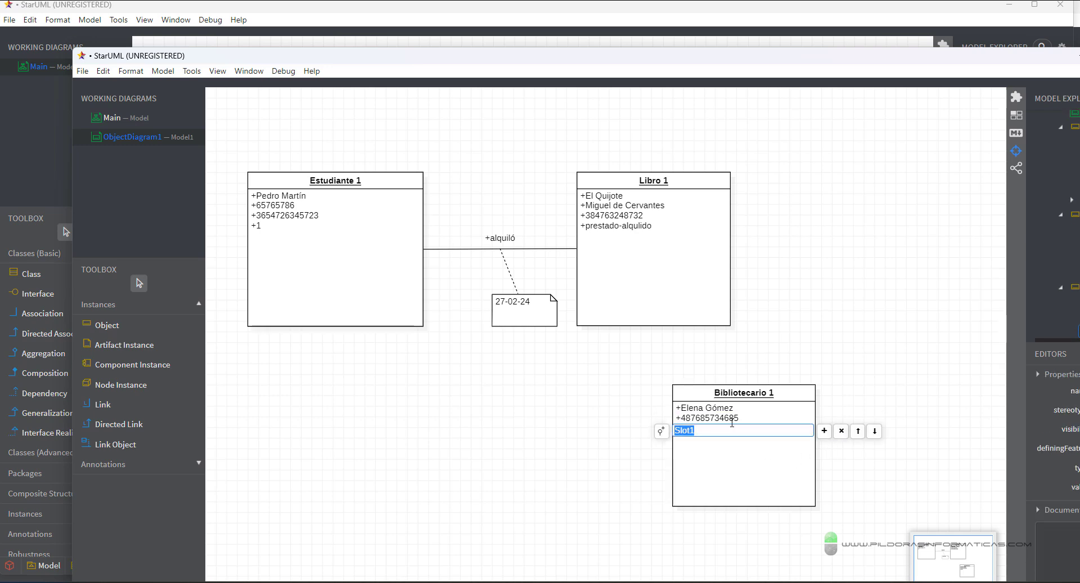
{"action": "type", "text": "Mañanas"}
{"action": "left_click", "coordinate": [809, 321]}
{"action": "left_click_drag", "start_coordinate": [788, 391], "coordinate": [834, 395]}
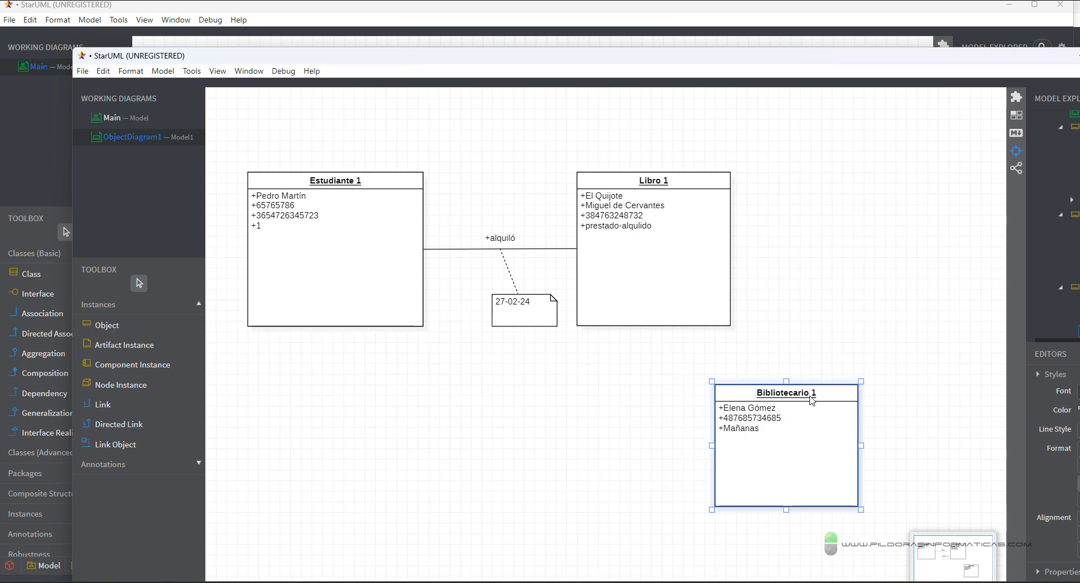
- Nudge Bibliotecario 1 right and down, then annotate the objects and the alquiló link
{"action": "left_click_drag", "start_coordinate": [813, 401], "coordinate": [860, 405]}
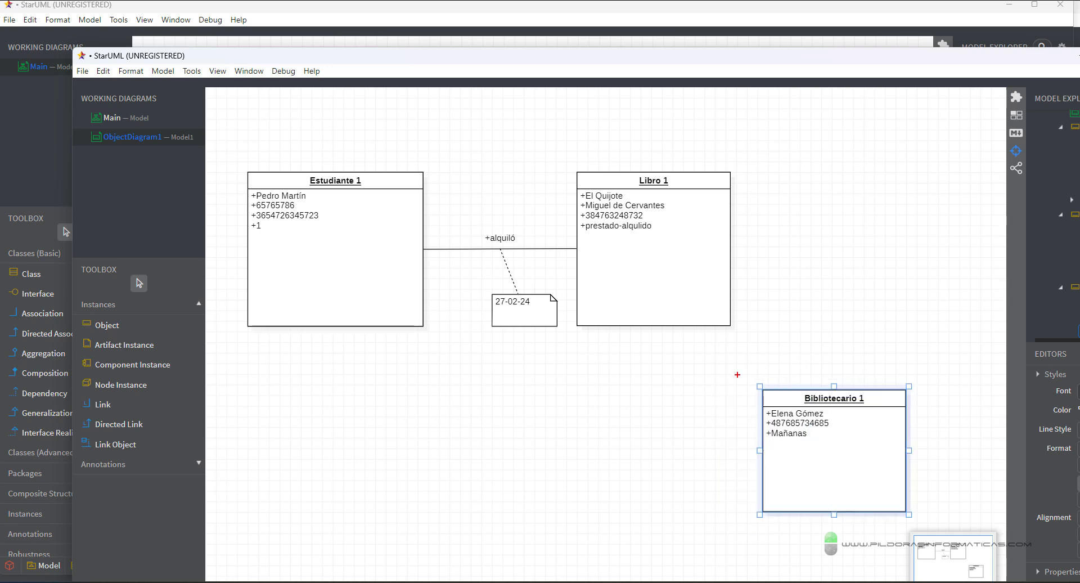
{"action": "left_click_drag", "start_coordinate": [731, 375], "coordinate": [926, 523]}
{"action": "mouse_move", "coordinate": [260, 327]}
{"action": "left_mouse_down"}
{"action": "mouse_move", "coordinate": [763, 384]}
{"action": "mouse_move", "coordinate": [763, 326]}
{"action": "left_mouse_up"}
{"action": "left_click_drag", "start_coordinate": [403, 194], "coordinate": [354, 194]}
{"action": "left_click_drag", "start_coordinate": [551, 193], "coordinate": [494, 225]}
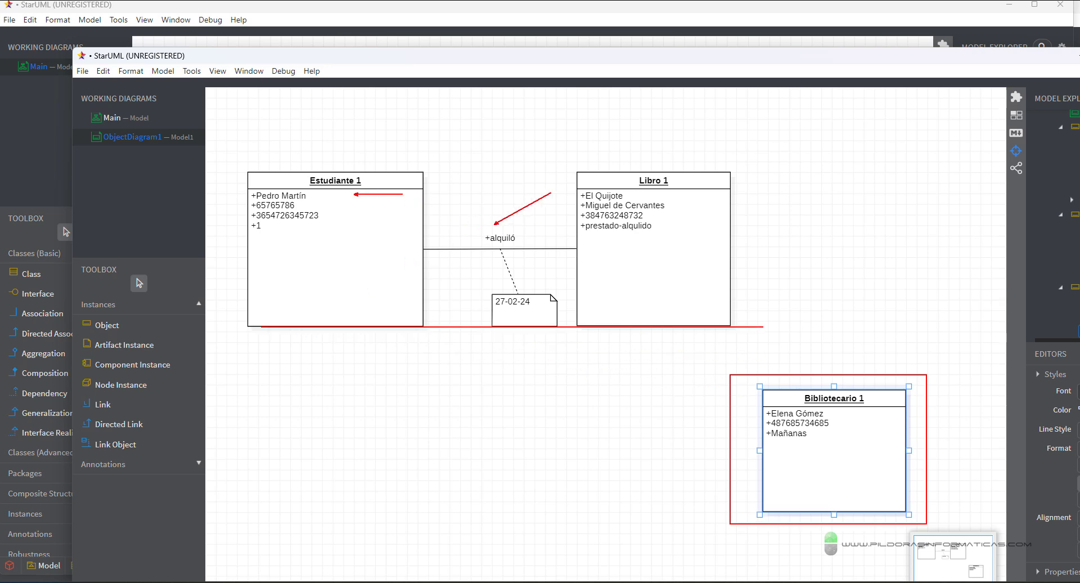
{"action": "left_click_drag", "start_coordinate": [757, 160], "coordinate": [688, 189]}
{"action": "left_click_drag", "start_coordinate": [867, 376], "coordinate": [920, 348]}
{"action": "key", "text": "Escape"}
- Link Bibliotecario 1 to Libro 1 as 'gestiona alquiler', then move the diagram window aside
{"action": "left_click", "coordinate": [103, 405]}
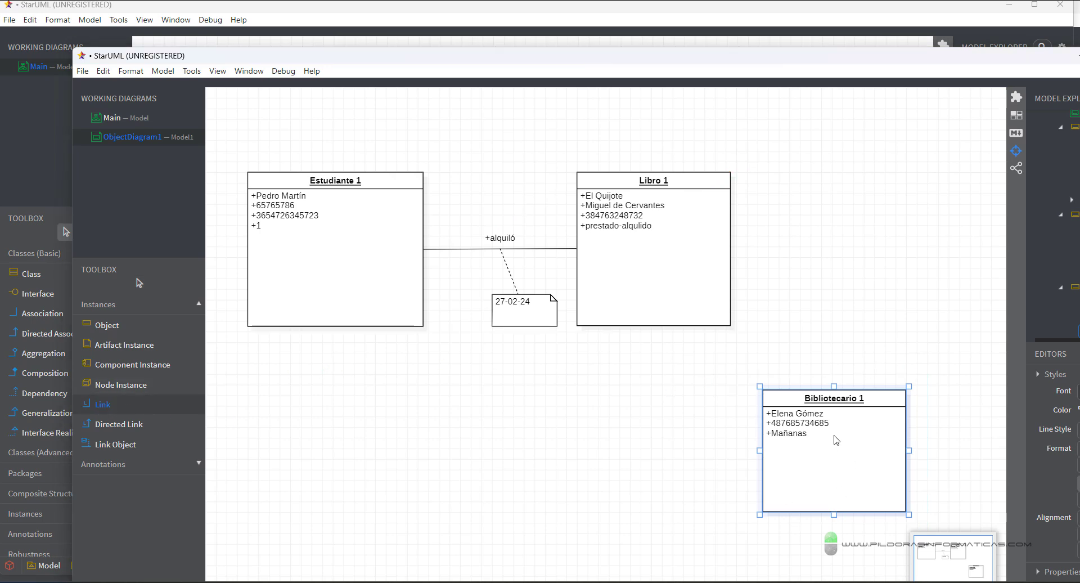
{"action": "left_click_drag", "start_coordinate": [837, 440], "coordinate": [682, 265]}
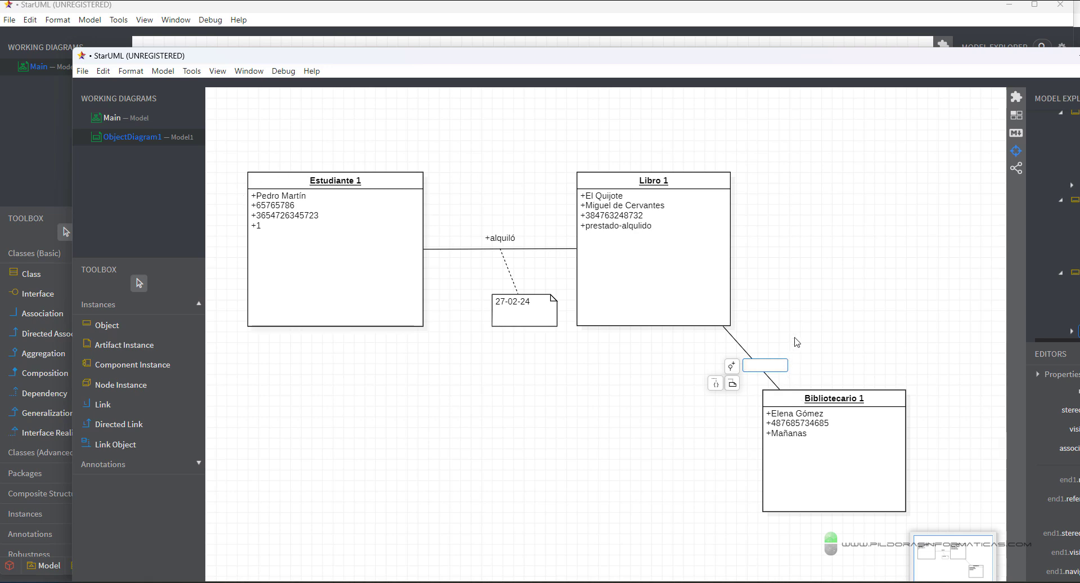
{"action": "type", "text": "gestiona"}
{"action": "type", "text": " alquiler"}
{"action": "left_click", "coordinate": [792, 340]}
{"action": "left_click", "coordinate": [771, 363]}
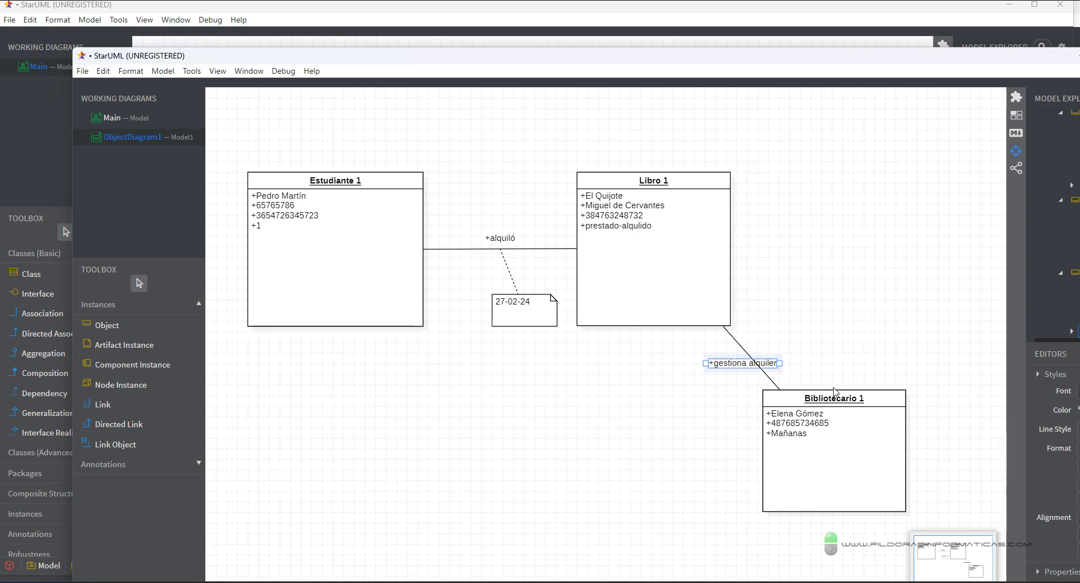
{"action": "left_click", "coordinate": [841, 344]}
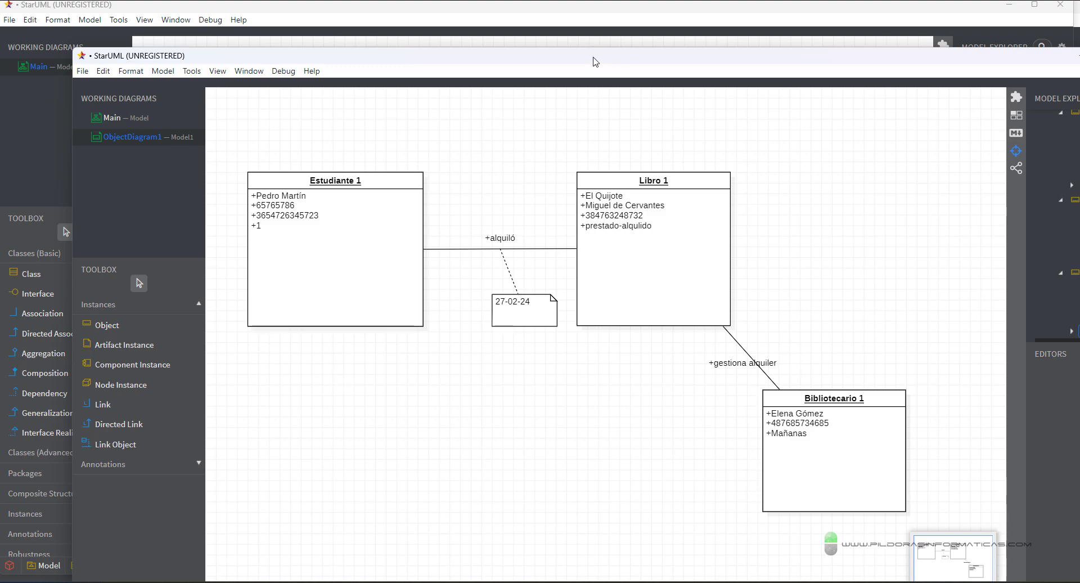
{"action": "left_click_drag", "start_coordinate": [593, 62], "coordinate": [602, 563]}
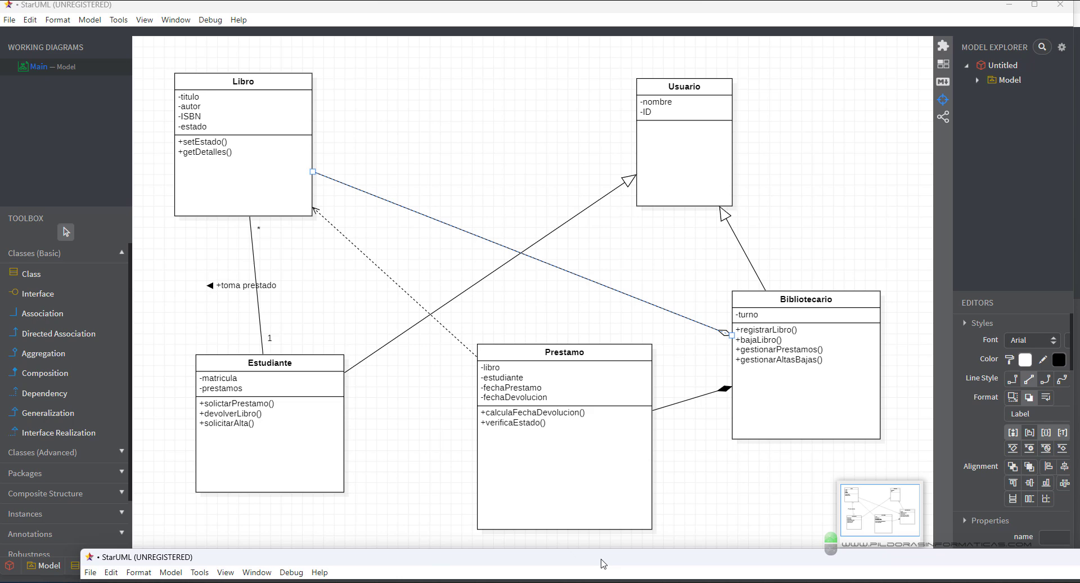
- Bring the object diagram window back to the top of the screen
{"action": "left_click_drag", "start_coordinate": [603, 564], "coordinate": [577, 24]}
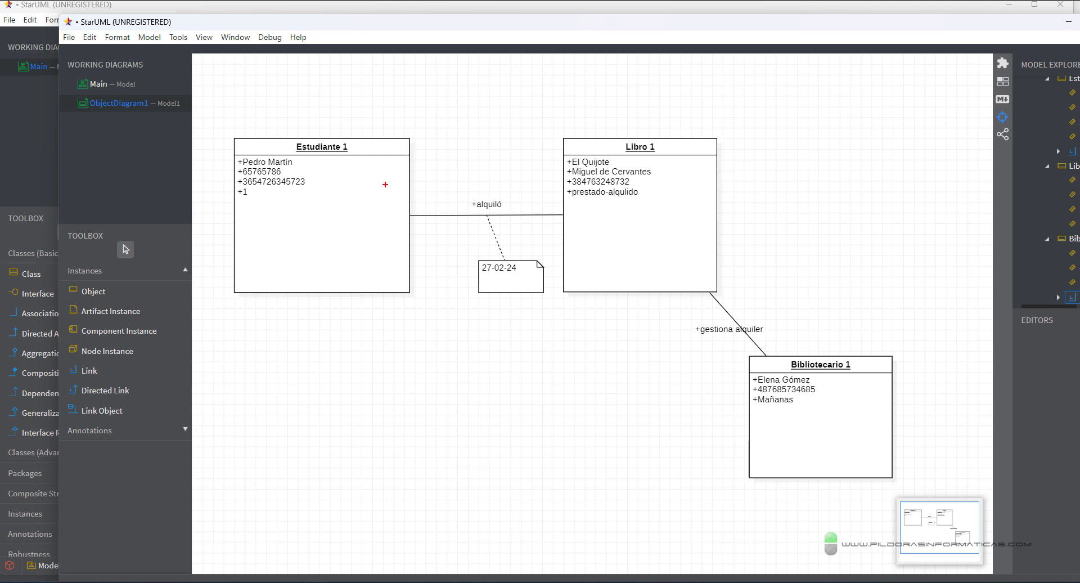
- Annotate the objects' name, number and Bibliotecario 1 slots, then lower the object diagram window
{"action": "left_click_drag", "start_coordinate": [309, 166], "coordinate": [381, 193]}
{"action": "left_click_drag", "start_coordinate": [664, 165], "coordinate": [732, 212]}
{"action": "left_click_drag", "start_coordinate": [311, 171], "coordinate": [398, 158]}
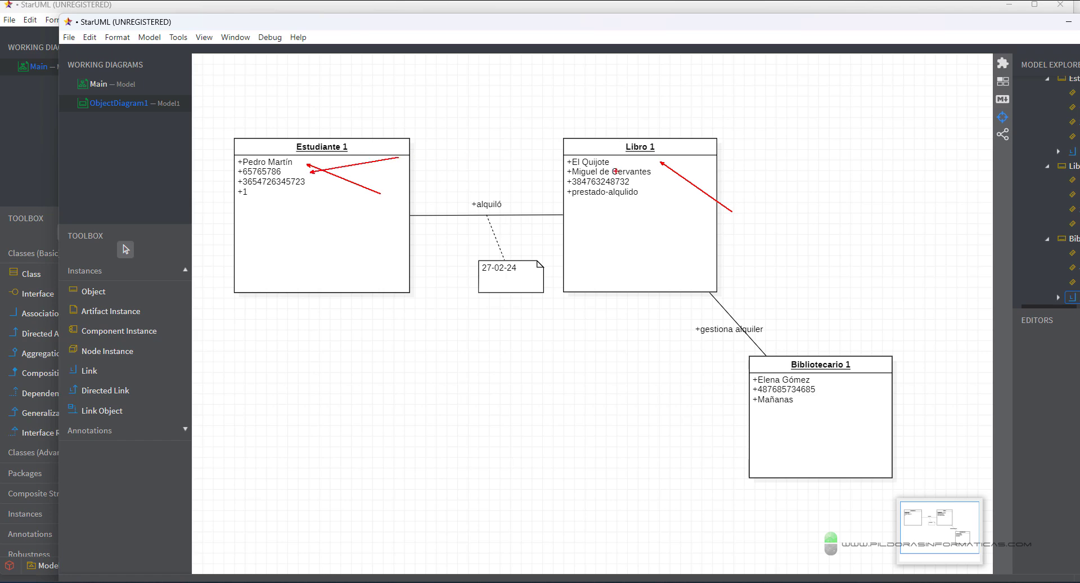
{"action": "left_click_drag", "start_coordinate": [635, 177], "coordinate": [687, 160]}
{"action": "left_click_drag", "start_coordinate": [858, 359], "coordinate": [1004, 288]}
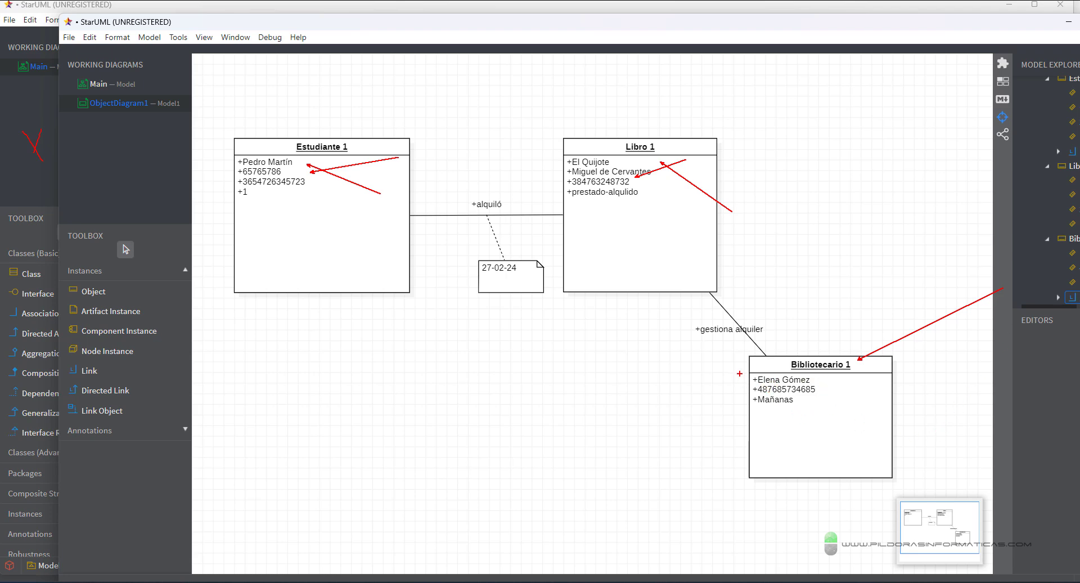
{"action": "left_click_drag", "start_coordinate": [739, 373], "coordinate": [739, 409]}
{"action": "key", "text": "Escape"}
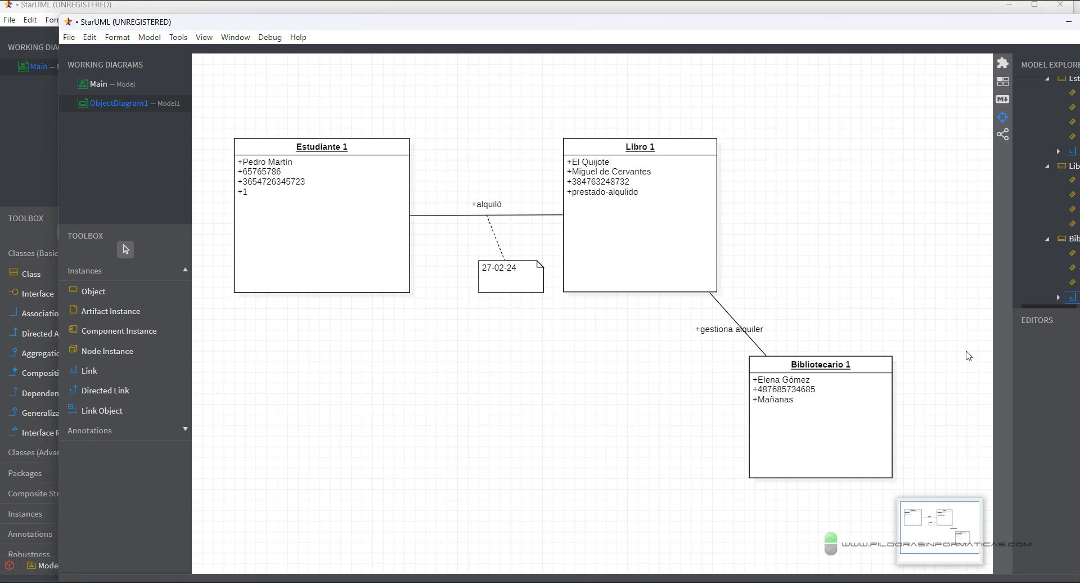
{"action": "left_click_drag", "start_coordinate": [721, 26], "coordinate": [707, 522]}
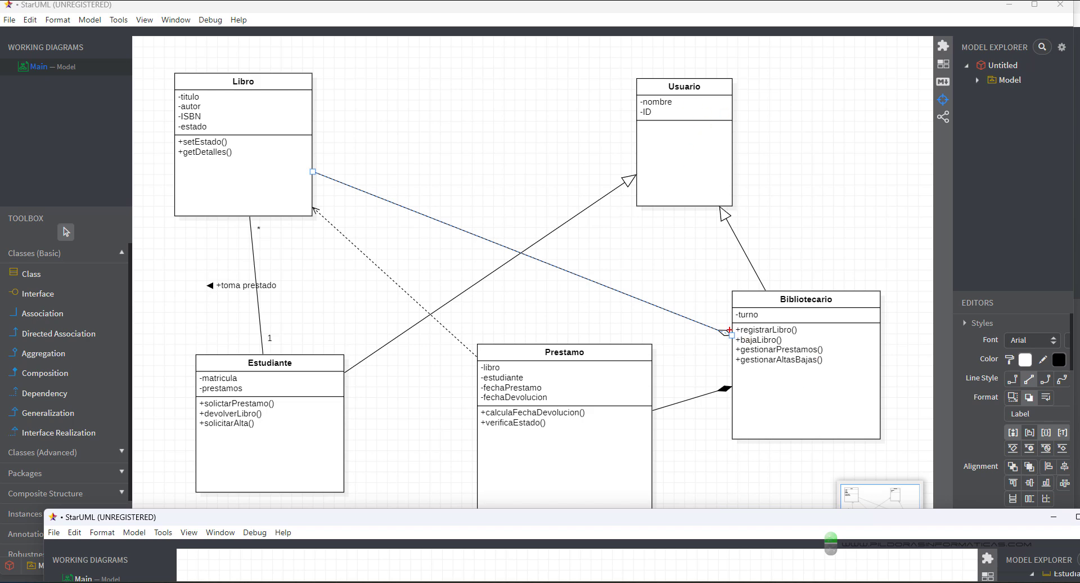
- Annotate the Bibliotecario, Estudiante and Libro operations, then raise the object diagram window
{"action": "left_click_drag", "start_coordinate": [730, 322], "coordinate": [847, 378]}
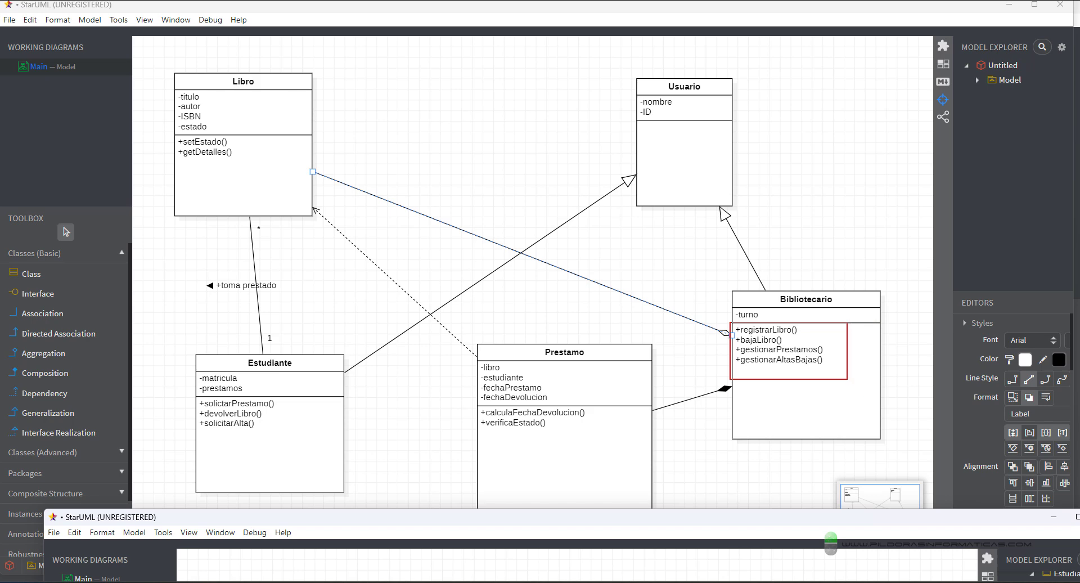
{"action": "mouse_move", "coordinate": [799, 326]}
{"action": "left_mouse_down"}
{"action": "mouse_move", "coordinate": [883, 294]}
{"action": "mouse_move", "coordinate": [806, 331]}
{"action": "mouse_move", "coordinate": [860, 307]}
{"action": "mouse_move", "coordinate": [859, 328]}
{"action": "left_mouse_up"}
{"action": "left_click_drag", "start_coordinate": [837, 377], "coordinate": [856, 367]}
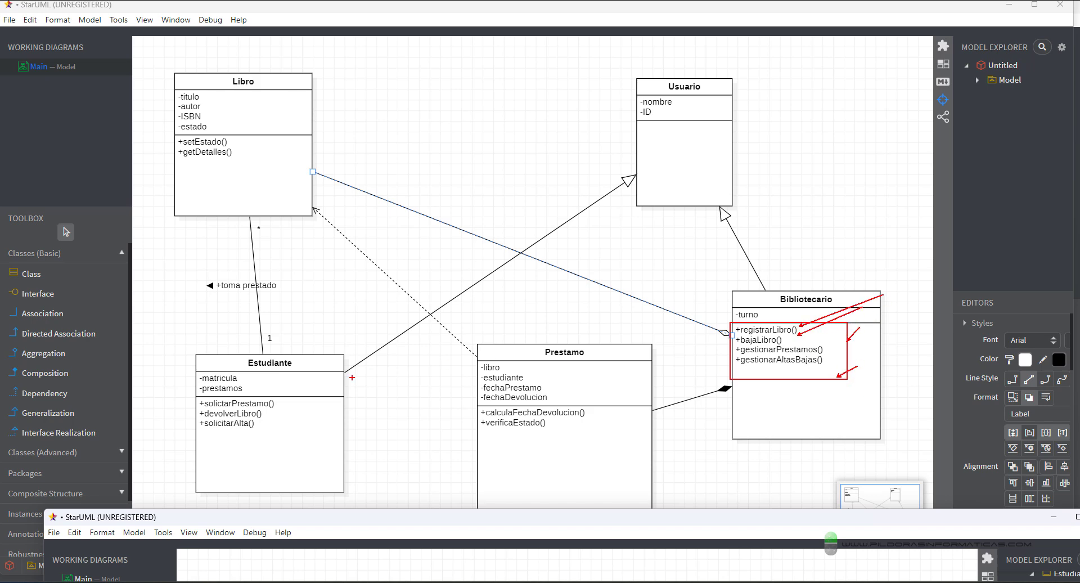
{"action": "left_click_drag", "start_coordinate": [193, 396], "coordinate": [288, 448]}
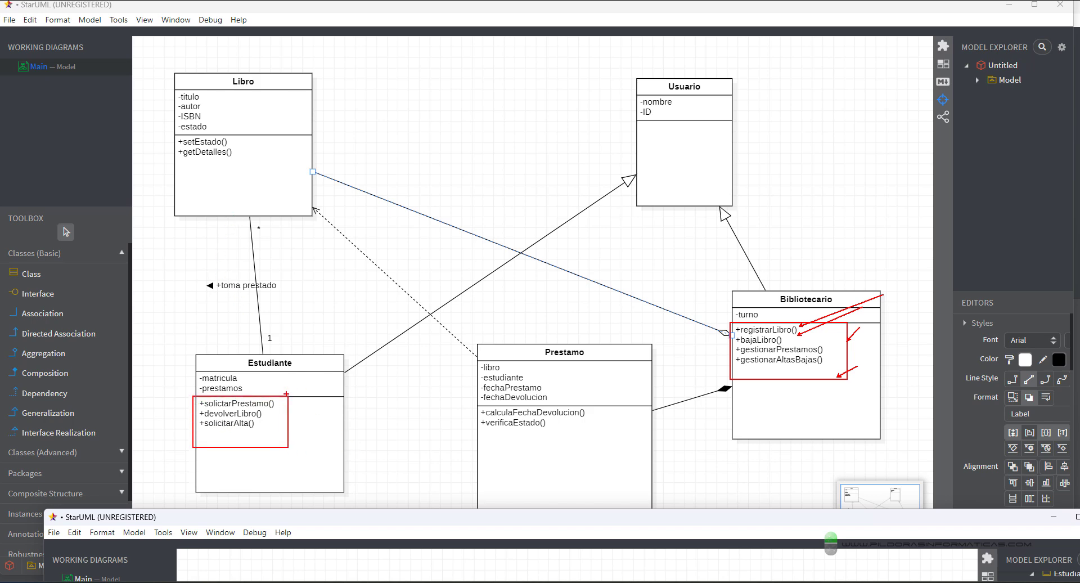
{"action": "mouse_move", "coordinate": [286, 393]}
{"action": "left_mouse_down"}
{"action": "mouse_move", "coordinate": [357, 369]}
{"action": "mouse_move", "coordinate": [318, 394]}
{"action": "left_mouse_up"}
{"action": "left_click_drag", "start_coordinate": [264, 431], "coordinate": [273, 428]}
{"action": "mouse_move", "coordinate": [161, 133]}
{"action": "left_mouse_down"}
{"action": "mouse_move", "coordinate": [253, 169]}
{"action": "mouse_move", "coordinate": [269, 130]}
{"action": "mouse_move", "coordinate": [288, 146]}
{"action": "left_mouse_up"}
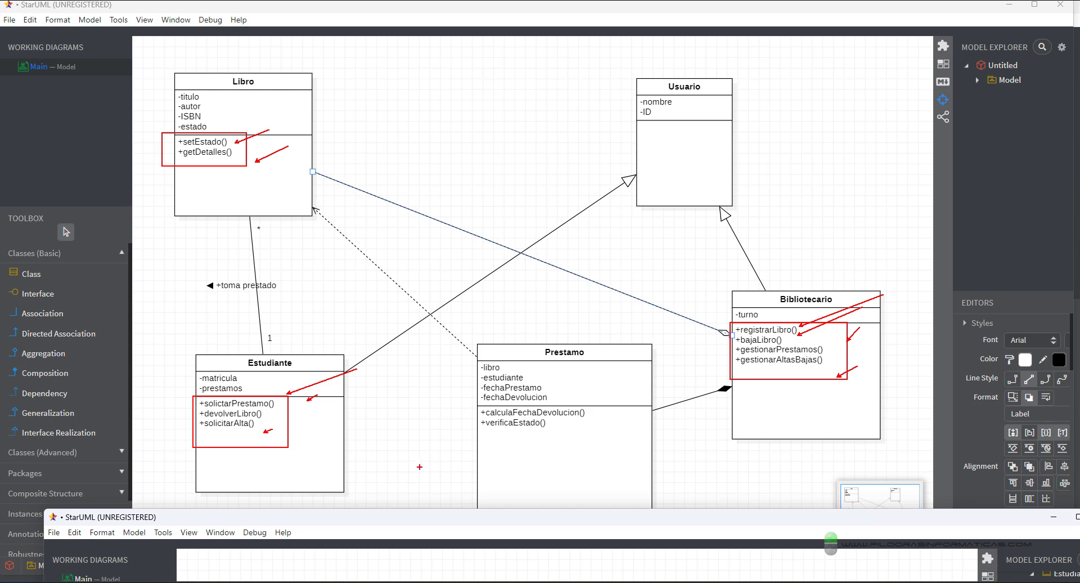
{"action": "key", "text": "Escape"}
{"action": "mouse_move", "coordinate": [609, 520]}
{"action": "left_mouse_down"}
{"action": "mouse_move", "coordinate": [632, 505]}
{"action": "mouse_move", "coordinate": [663, 247]}
{"action": "mouse_move", "coordinate": [630, 74]}
{"action": "mouse_move", "coordinate": [607, 29]}
{"action": "mouse_move", "coordinate": [786, 58]}
{"action": "mouse_move", "coordinate": [639, 45]}
{"action": "mouse_move", "coordinate": [723, 45]}
{"action": "mouse_move", "coordinate": [703, 31]}
{"action": "left_mouse_up"}
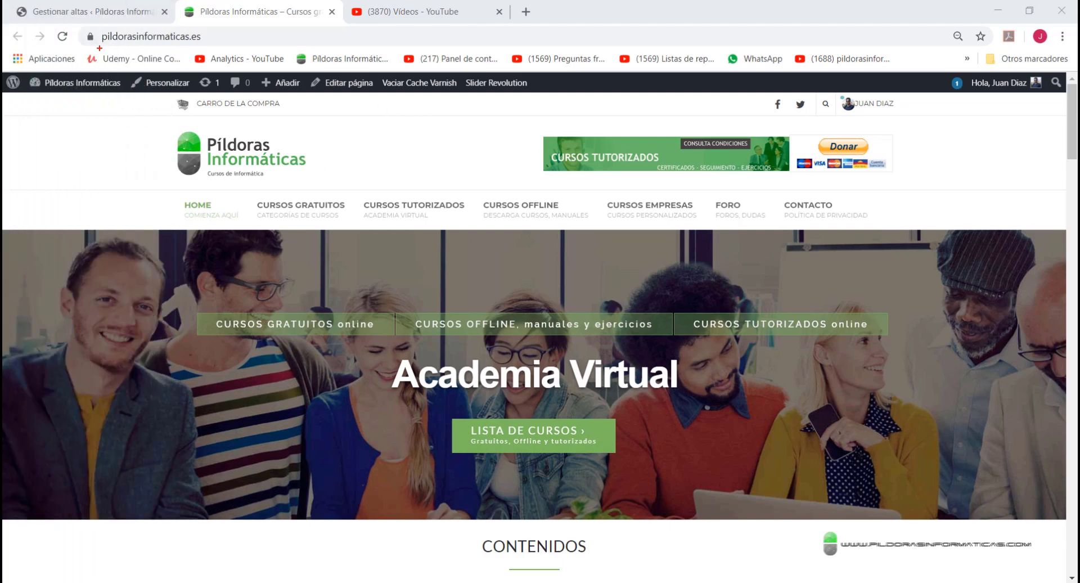
{"action": "left_click_drag", "start_coordinate": [94, 49], "coordinate": [203, 49]}
{"action": "mouse_move", "coordinate": [248, 185]}
{"action": "left_mouse_down"}
{"action": "mouse_move", "coordinate": [361, 230]}
{"action": "mouse_move", "coordinate": [359, 242]}
{"action": "left_mouse_up"}
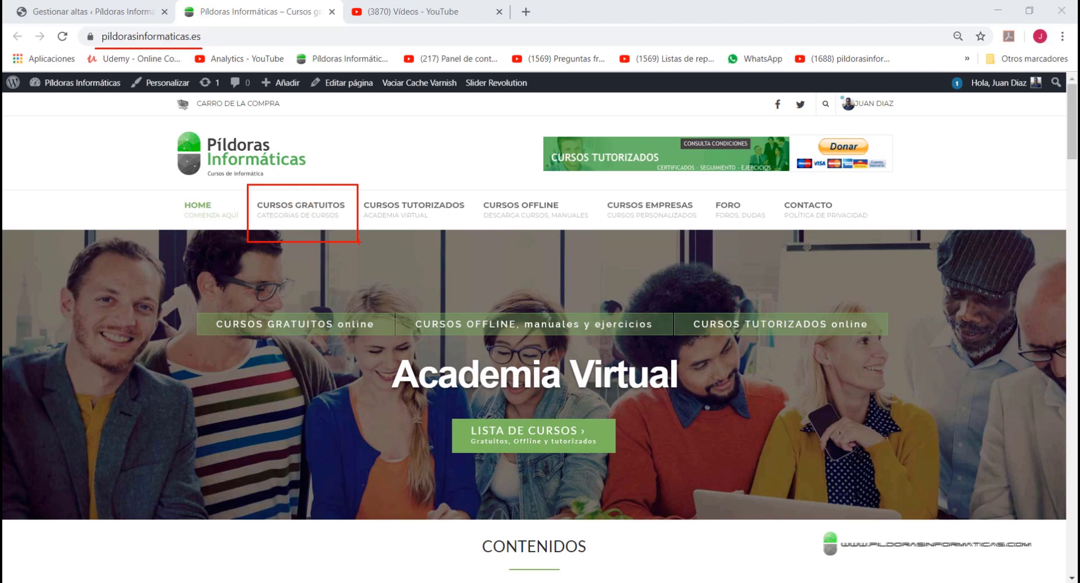
{"action": "key", "text": "Escape"}
{"action": "mouse_move", "coordinate": [307, 204]}
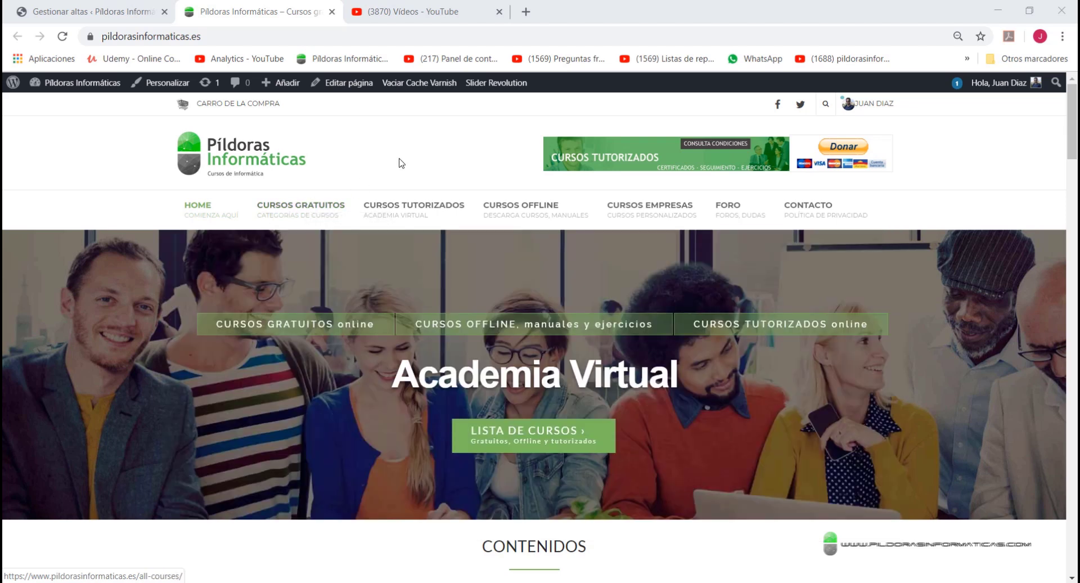
{"action": "key", "text": "ctrl+2"}
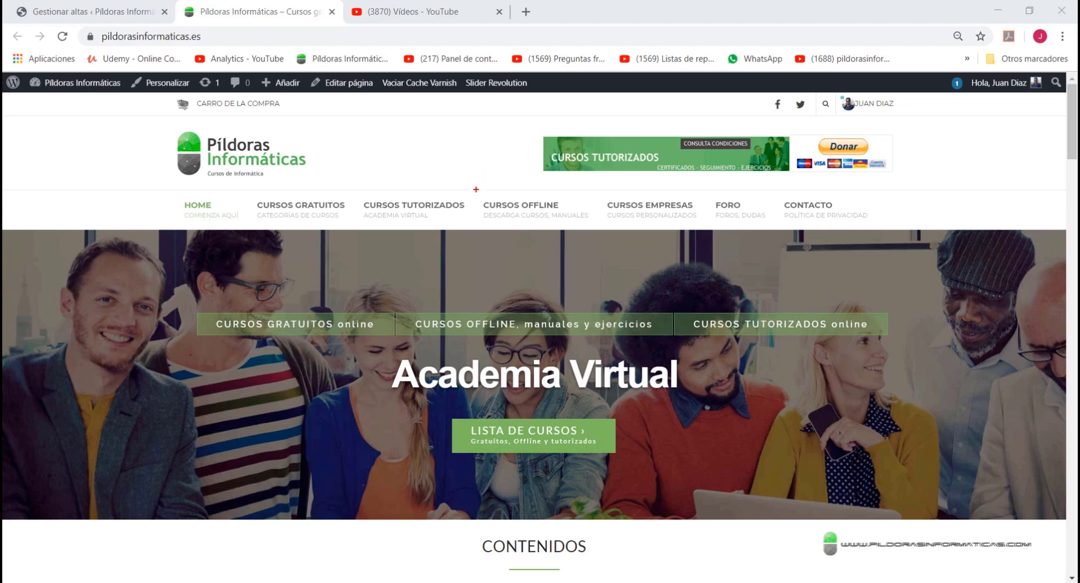
{"action": "left_click_drag", "start_coordinate": [474, 187], "coordinate": [602, 232]}
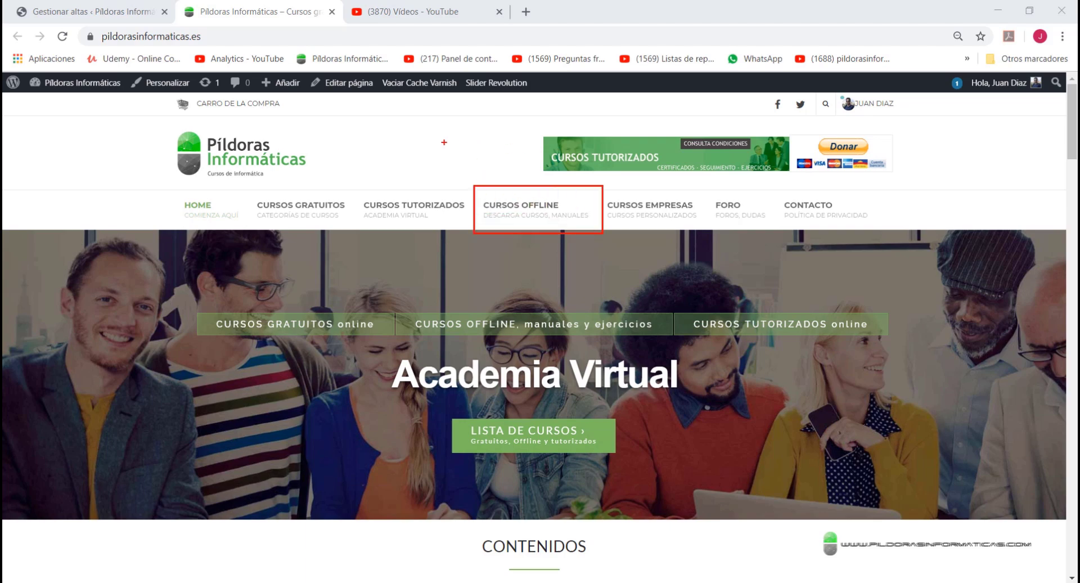
{"action": "key", "text": "e"}
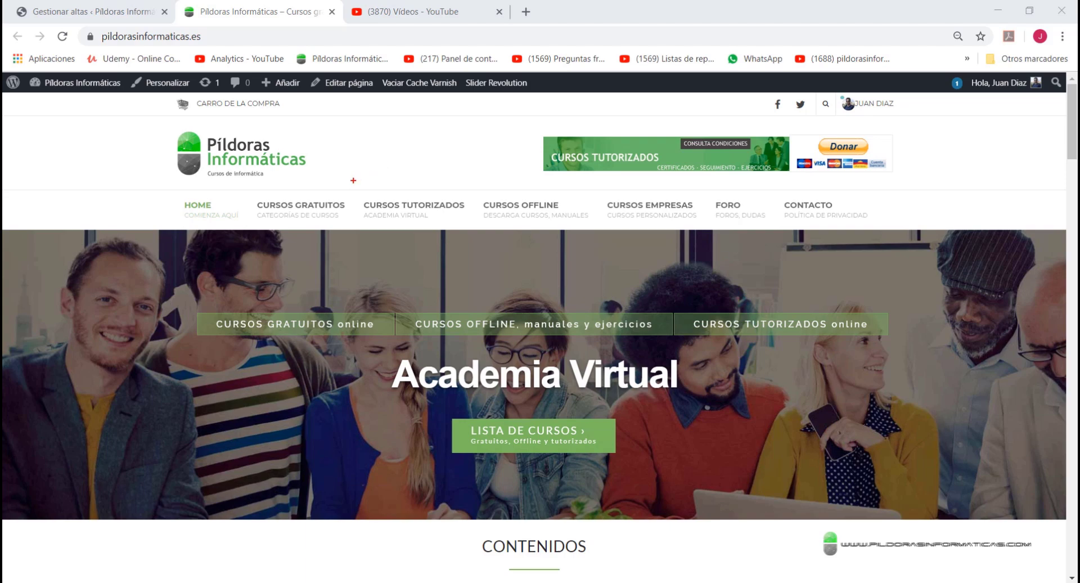
{"action": "left_click_drag", "start_coordinate": [353, 180], "coordinate": [476, 243]}
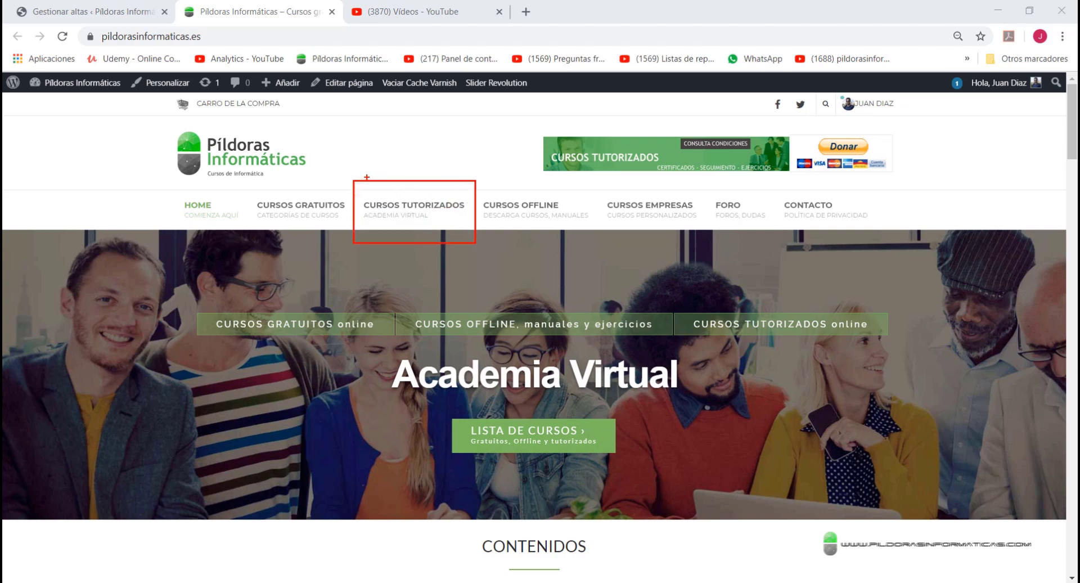
{"action": "left_click_drag", "start_coordinate": [366, 177], "coordinate": [341, 141]}
{"action": "left_click_drag", "start_coordinate": [457, 178], "coordinate": [474, 142]}
{"action": "key", "text": "Escape"}
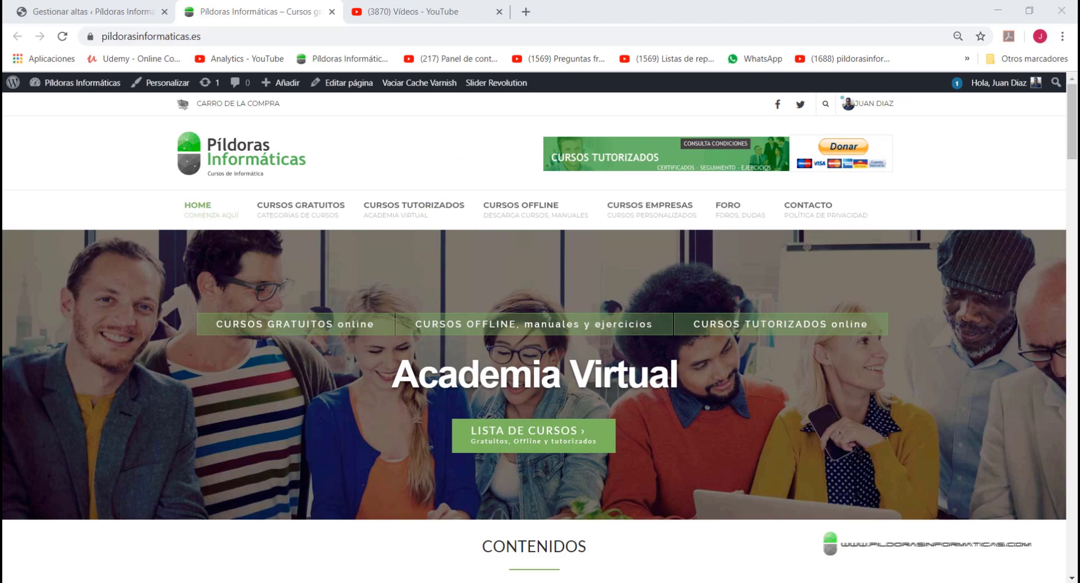